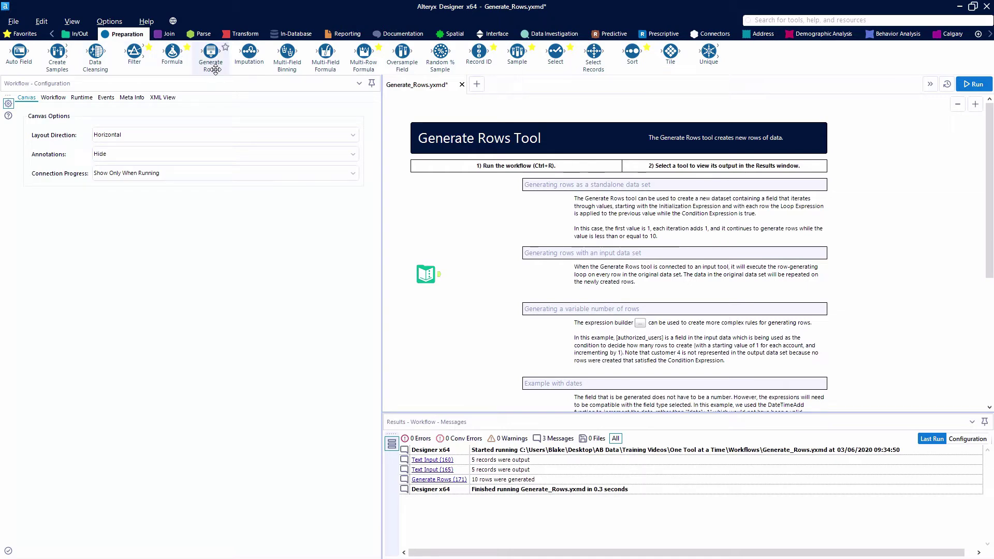
Add a Generate Rows tool to the canvas beneath the "Generating rows as a standalone data set" heading.
mouse_move(212, 68)
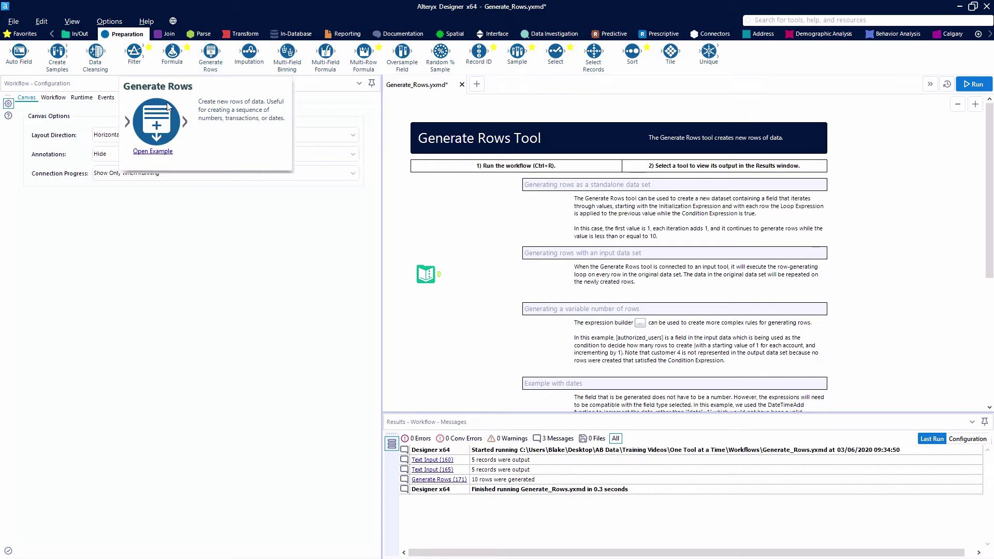
left_click_drag(207, 58, 527, 207)
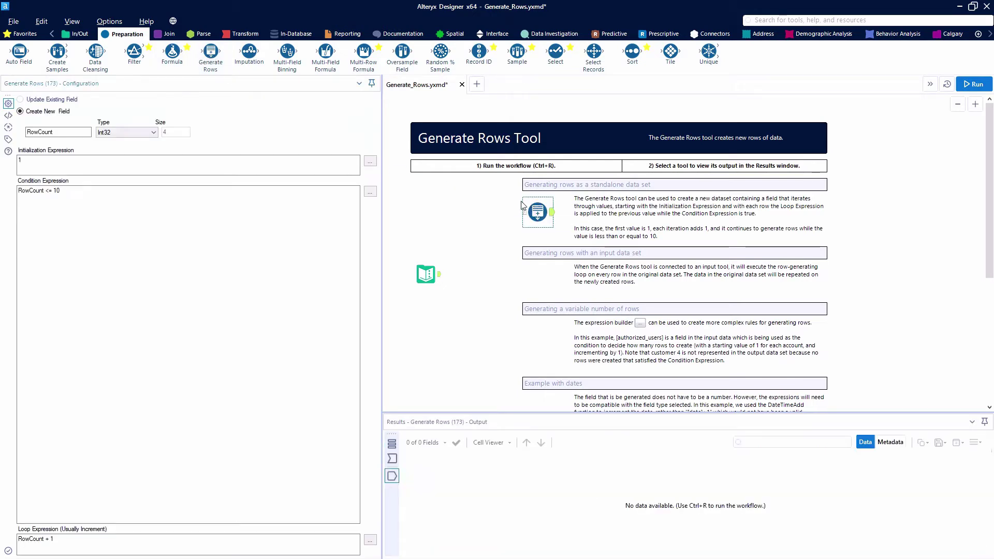
scroll(521, 205, "up", 3)
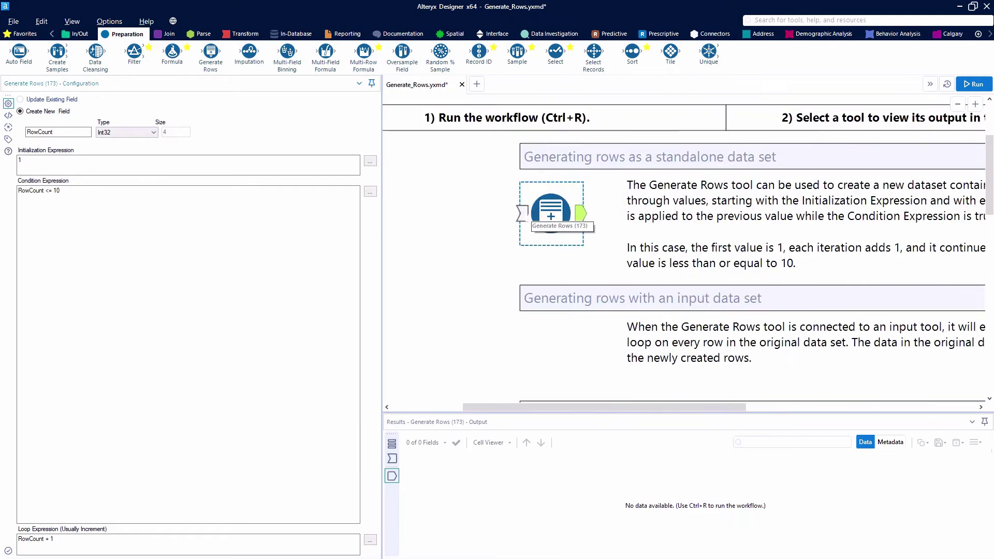
scroll(522, 220, "up", 2)
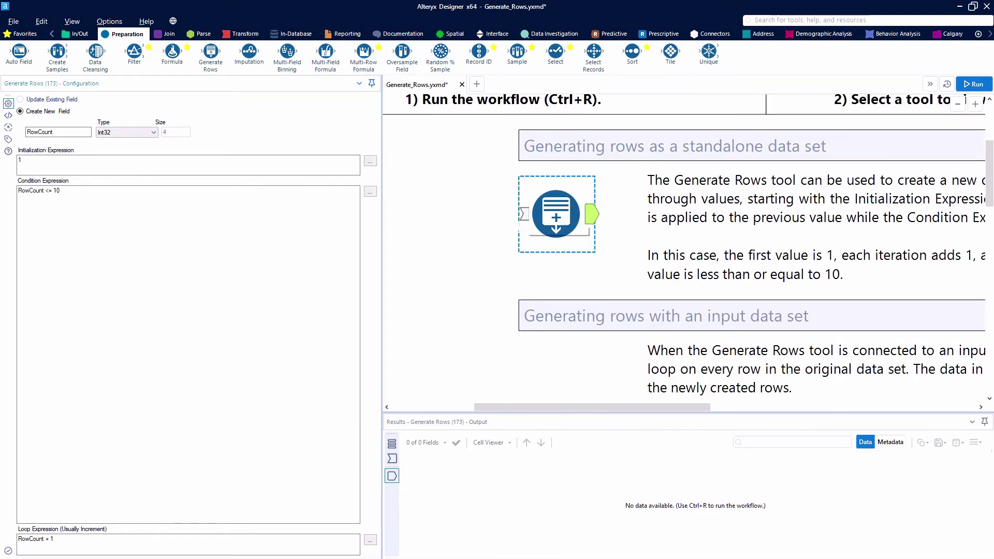
scroll(528, 220, "down", 5)
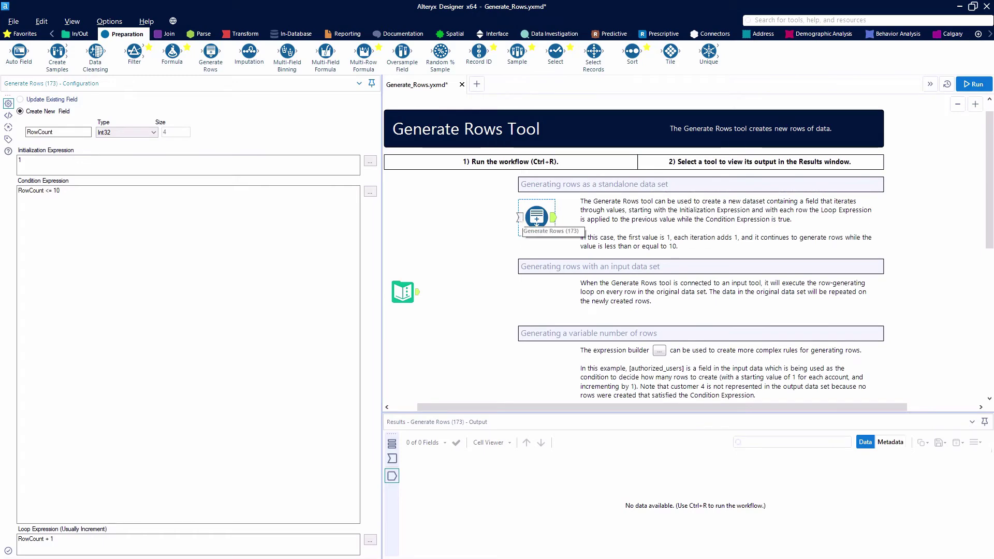
Place a Formula tool beside the Generate Rows tool to compare their input anchors, and delete it.
left_click_drag(171, 51, 472, 210)
scroll(473, 210, "up", 2)
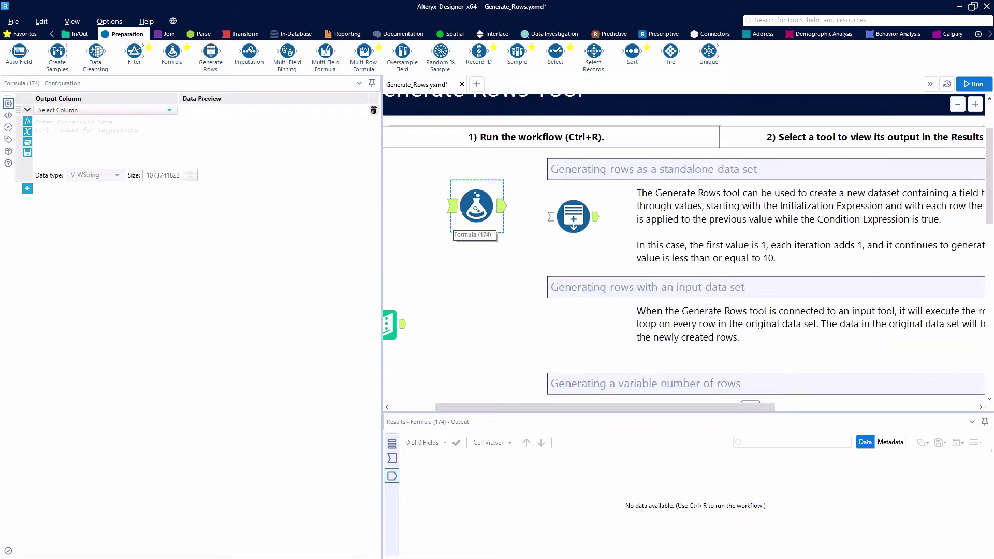
right_click(487, 207)
key("ctrl+r")
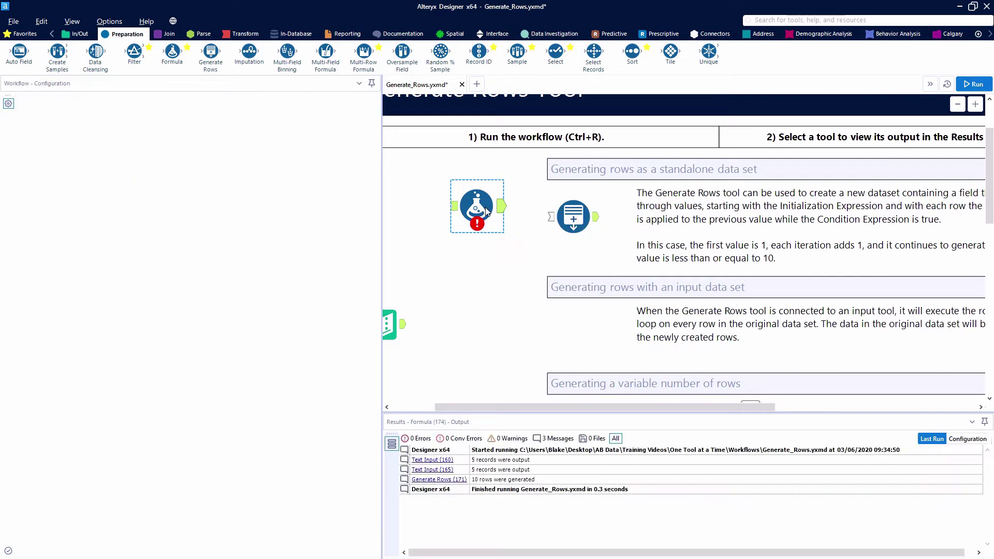
key("Delete")
Place a Report Text tool beside the Generate Rows tool to compare its optional input anchor, and remove it.
left_click(353, 38)
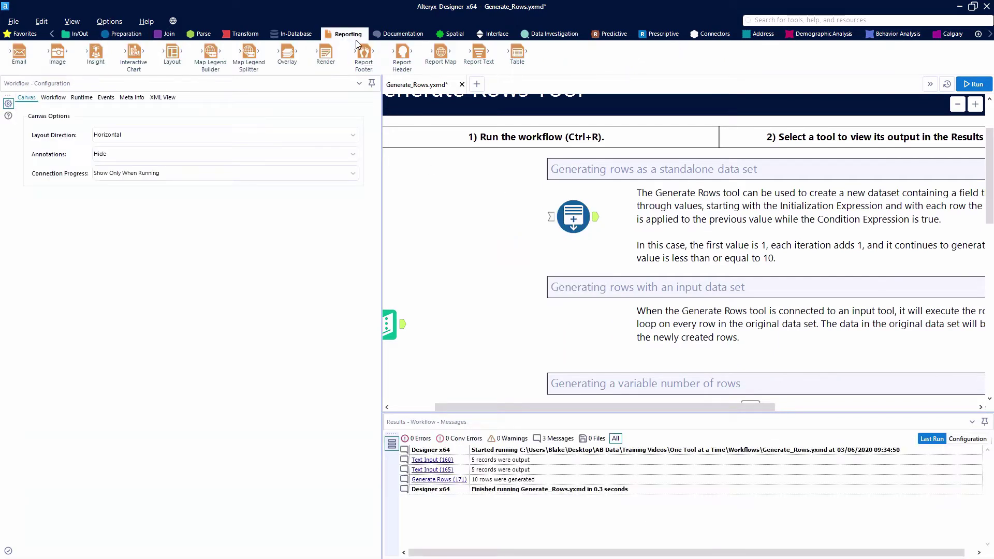
left_click_drag(479, 51, 433, 181)
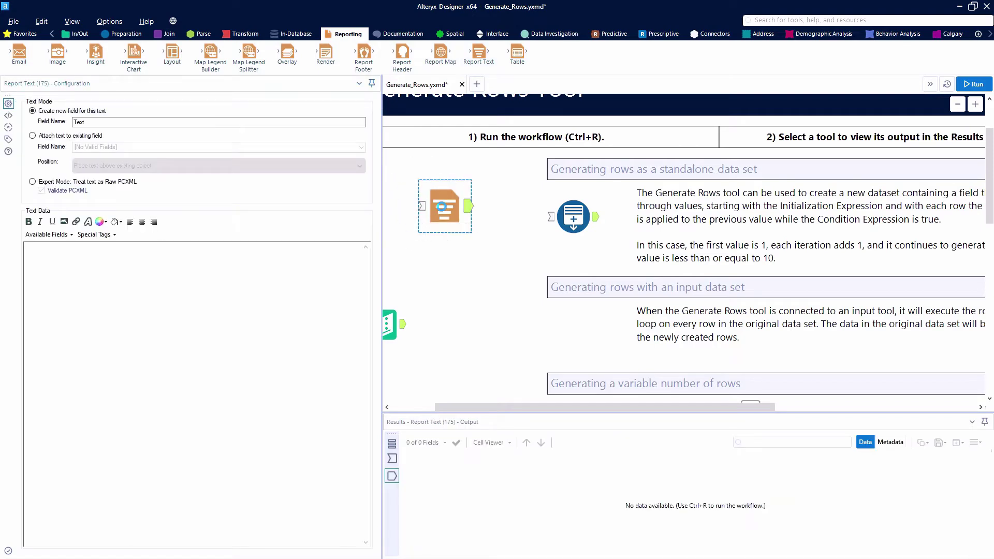
right_click(441, 206)
left_click(482, 240)
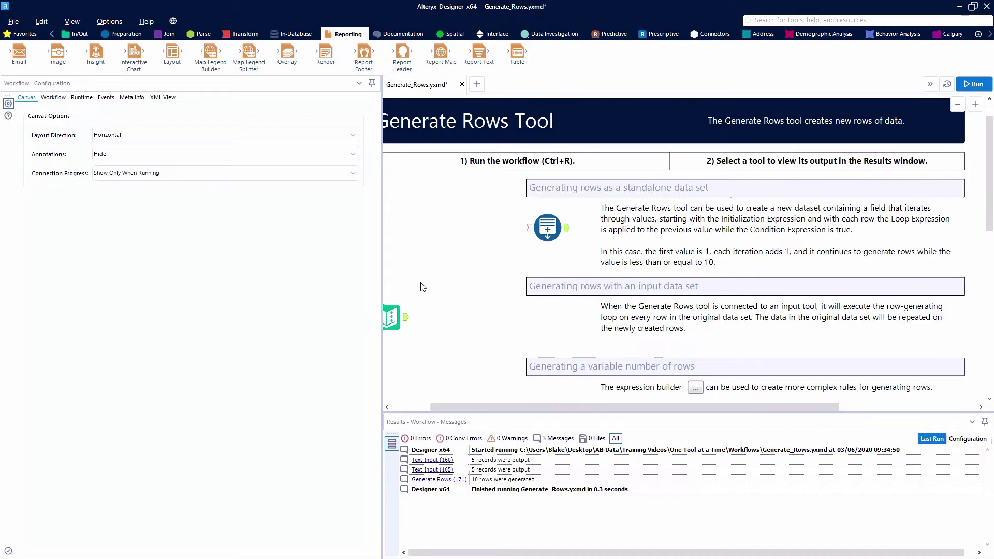
Run the workflow with the standalone Generate Rows tool selected and review its output rows.
left_click(548, 228)
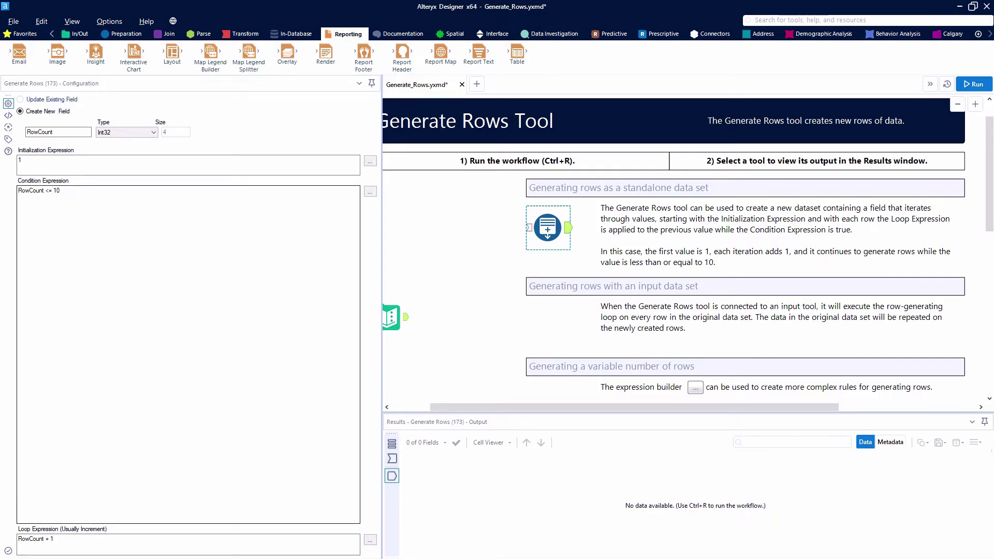
left_click(982, 85)
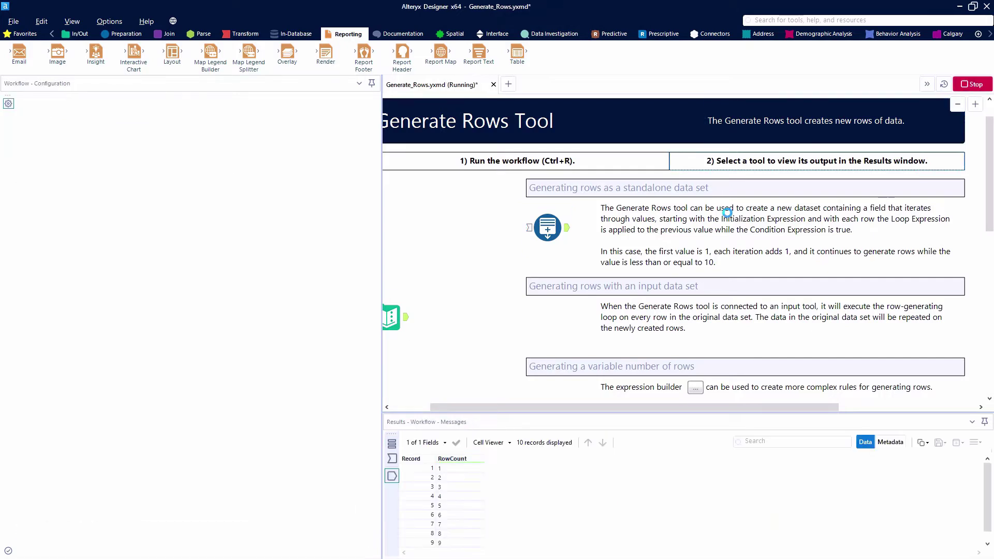
scroll(460, 507, "down", 1)
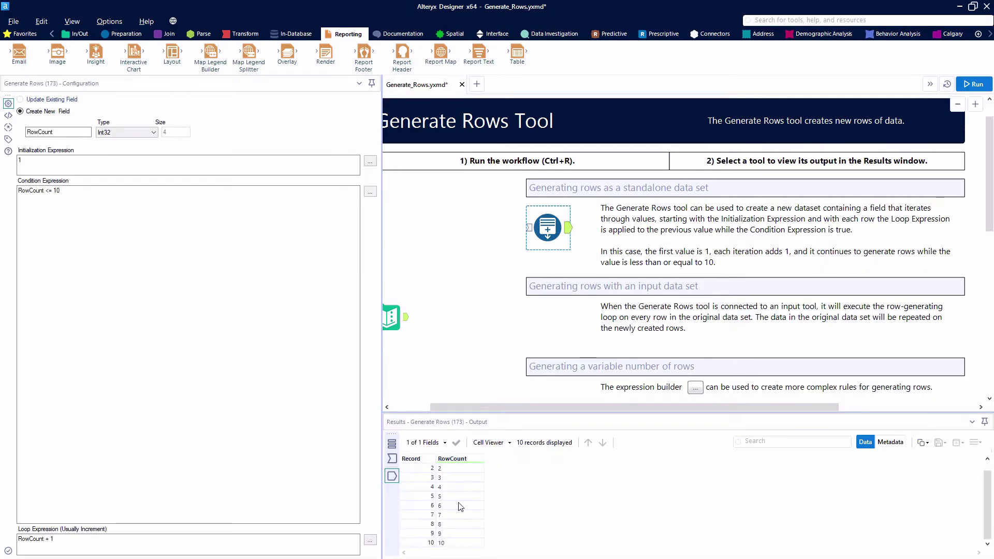
scroll(457, 545, "up", 1)
Set the standalone tool's loop expression to RowCount + 2 and rerun the workflow.
left_click(67, 553)
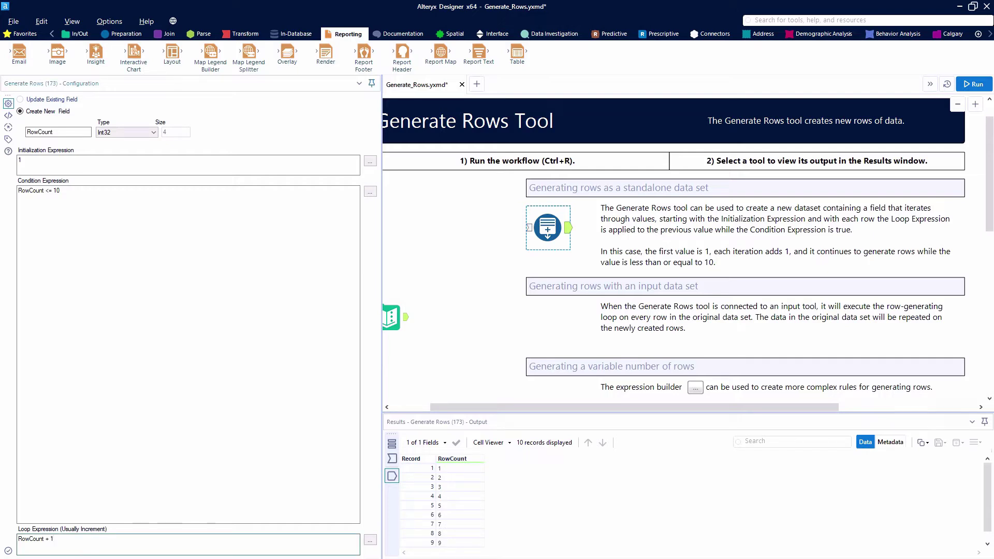
key("BackSpace")
type("2")
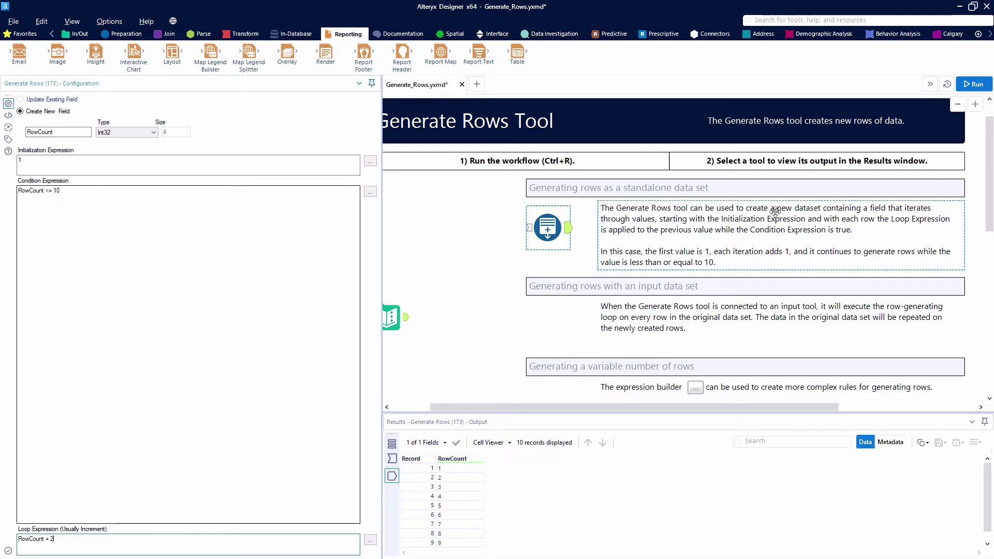
left_click(976, 84)
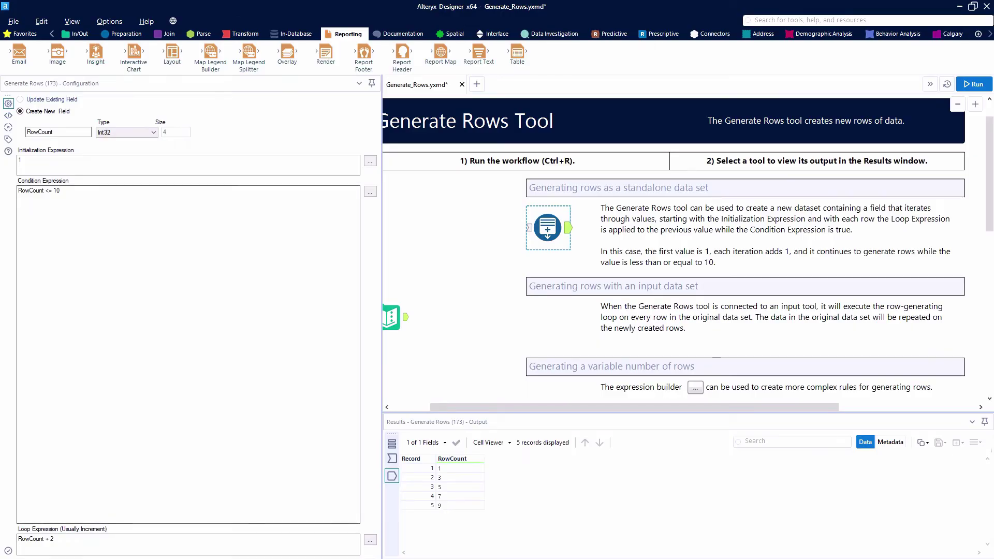
Set the standalone tool's initialization expression to 2 and rerun the workflow.
double_click(19, 160)
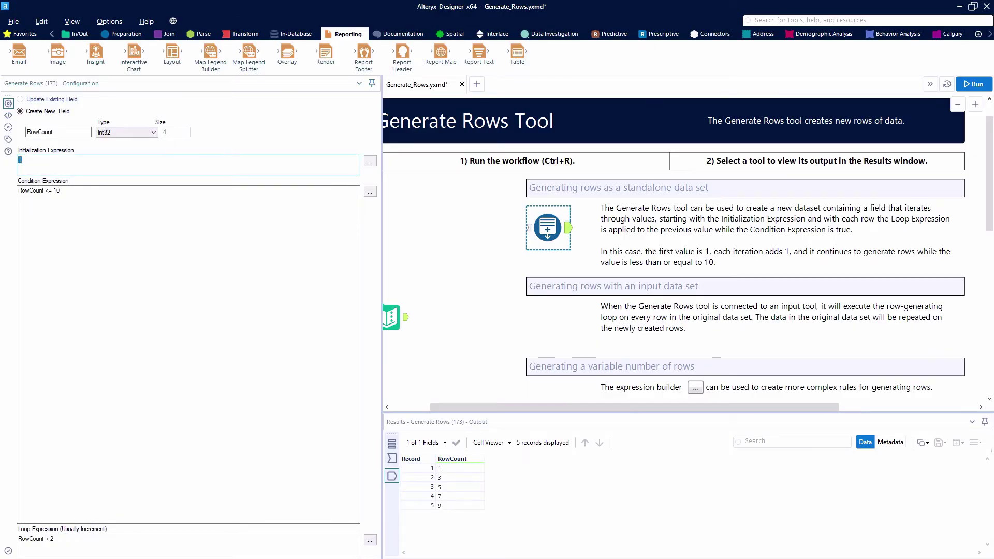
type("2")
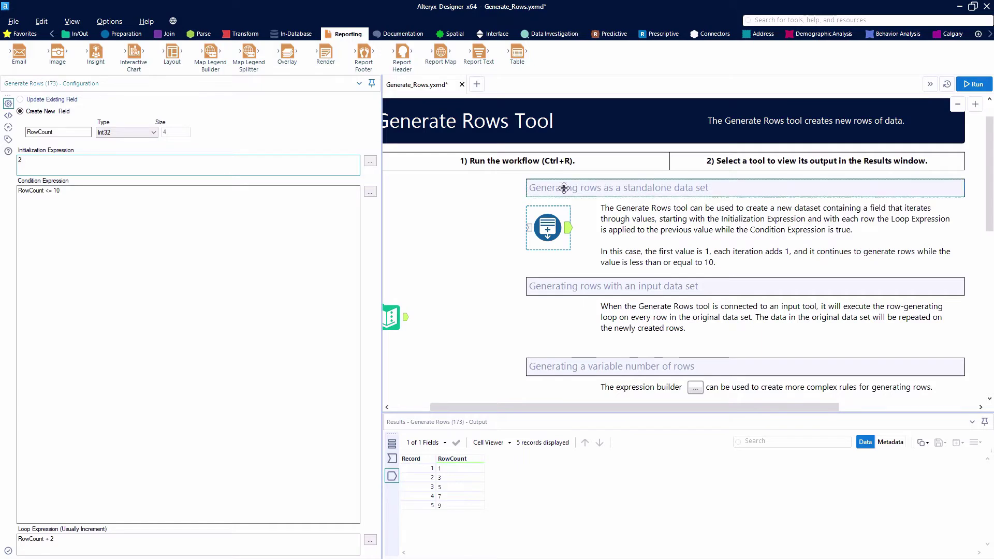
left_click(976, 86)
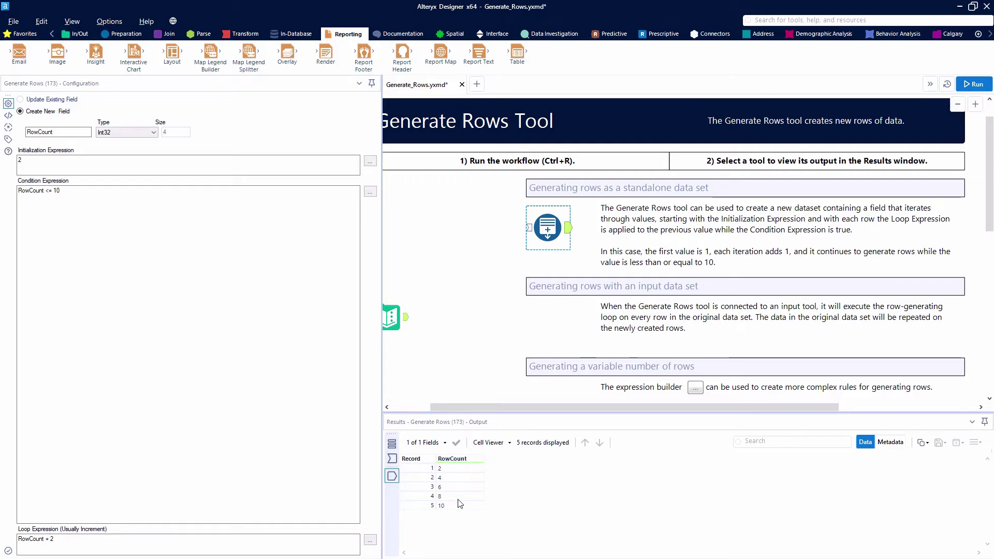
Add a second Generate Rows tool beneath the "Generating rows with an input data set" heading and connect the Text Input to it.
scroll(481, 308, "down", 1)
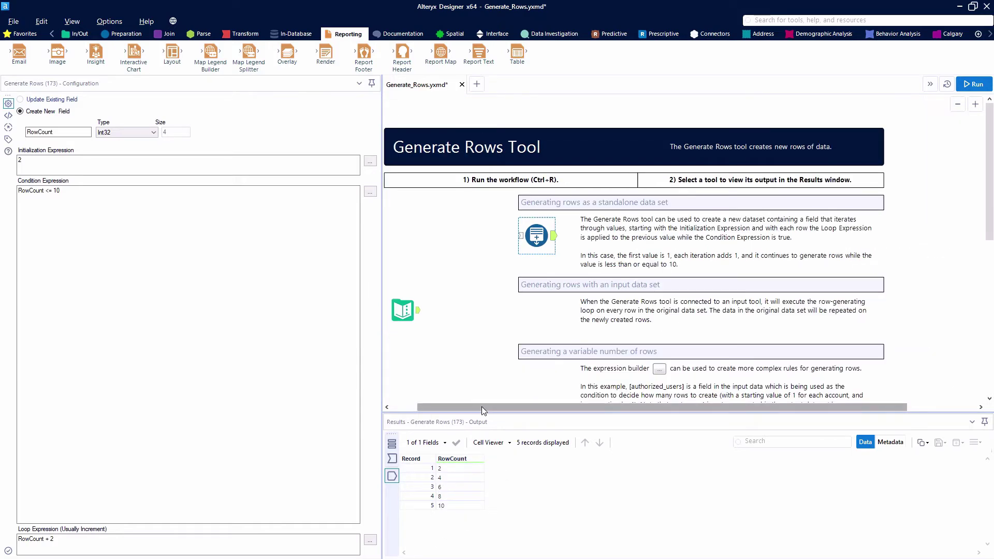
left_click_drag(482, 406, 455, 405)
scroll(465, 332, "down", 1)
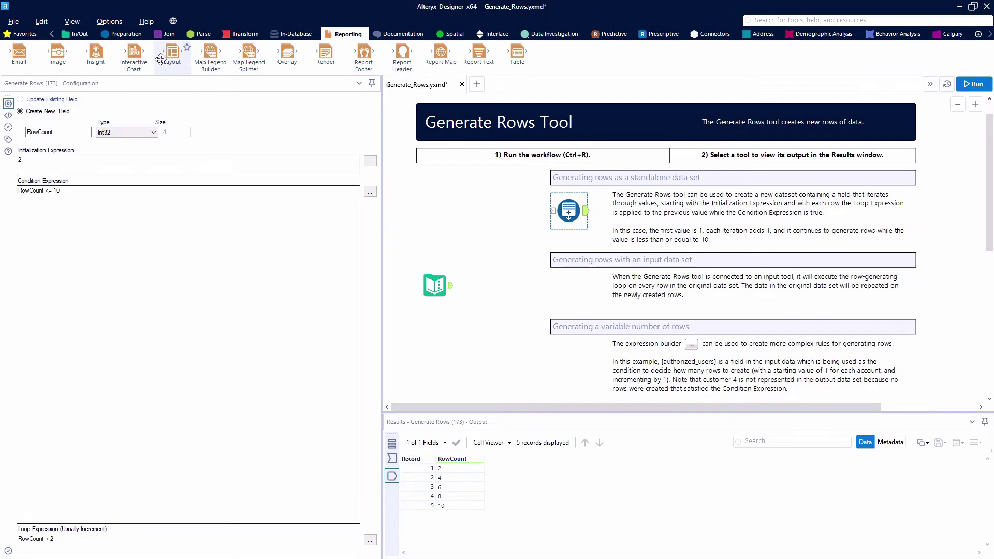
left_click(437, 285)
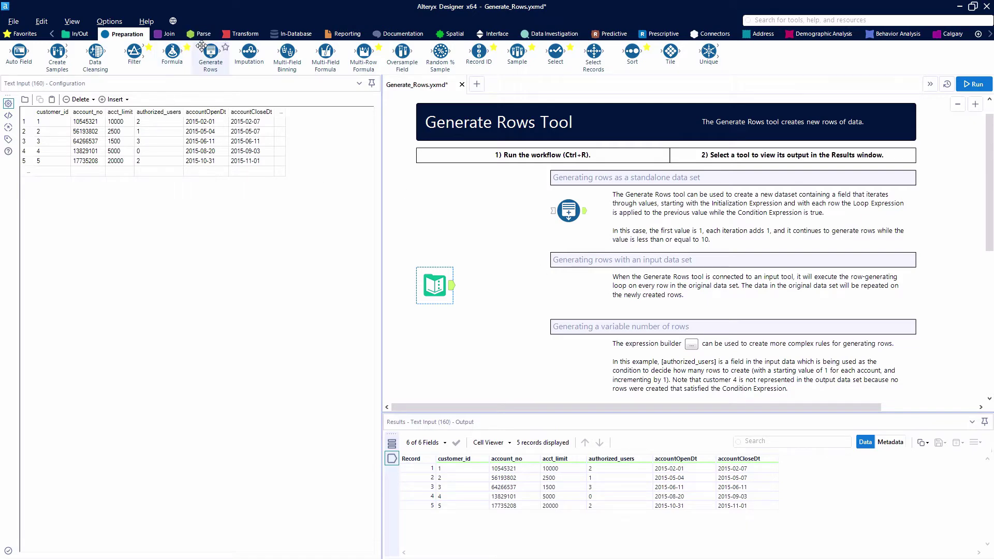
left_click_drag(210, 51, 560, 282)
left_click_drag(450, 285, 575, 284)
left_click_drag(553, 359, 585, 192)
left_click(585, 192, "ctrl")
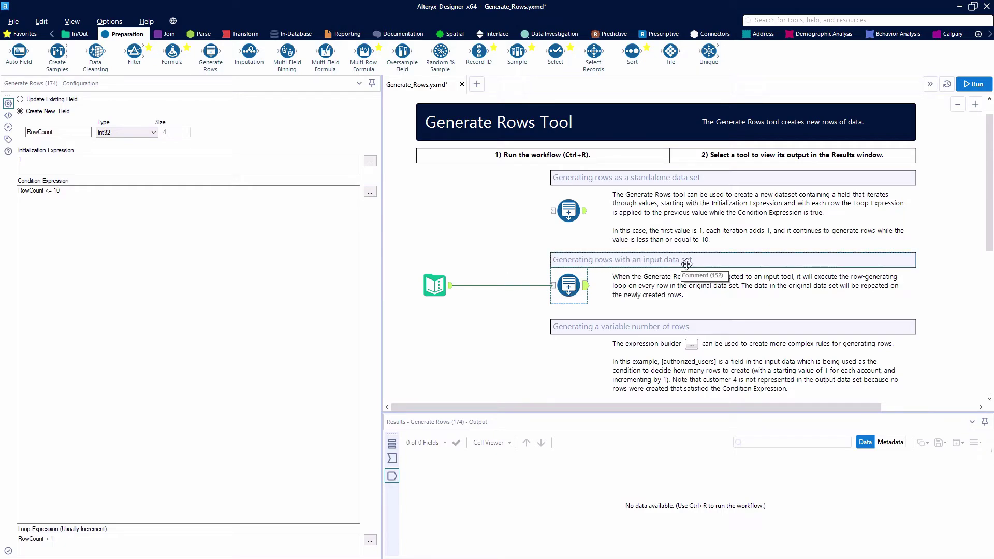
Name the second Generate Rows tool's new field Authorized_userNo and set the condition expression to Authorized_userNo <= 3.
double_click(64, 134)
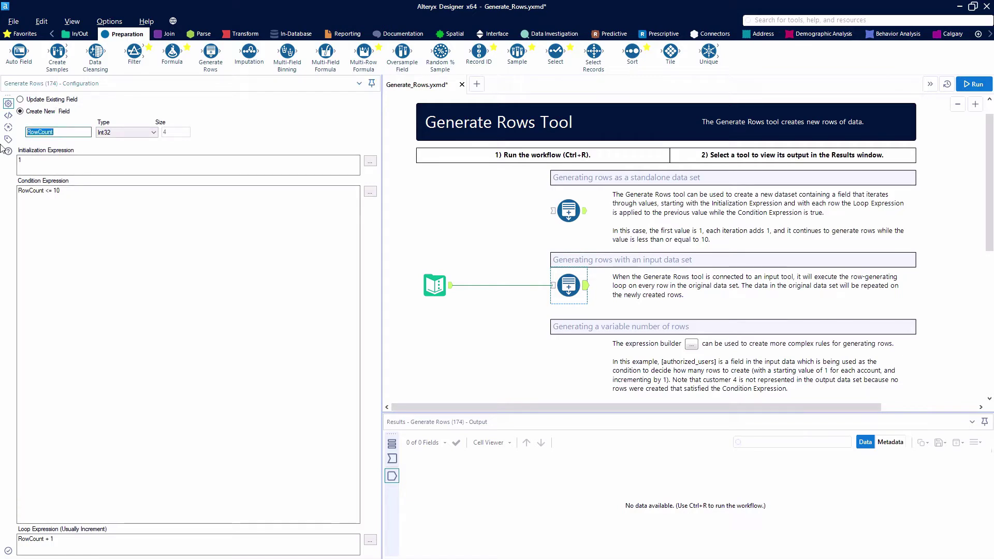
type("Authorize_userNo")
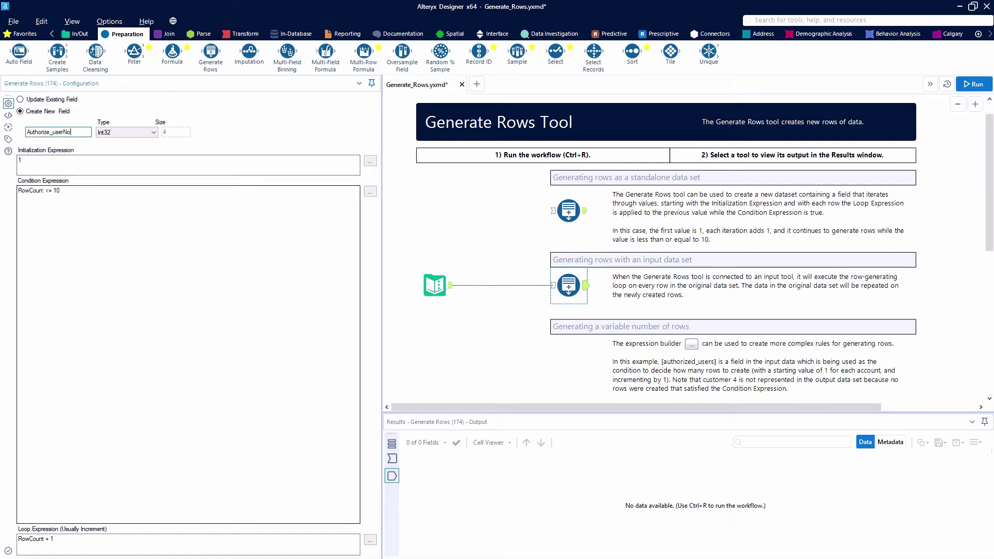
double_click(44, 190)
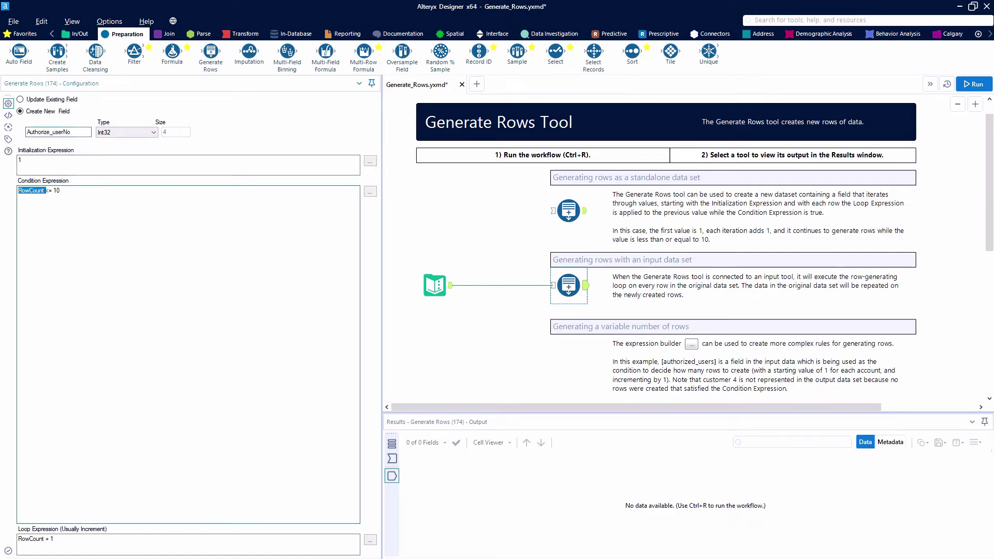
key("Delete")
left_click(50, 132)
type("d")
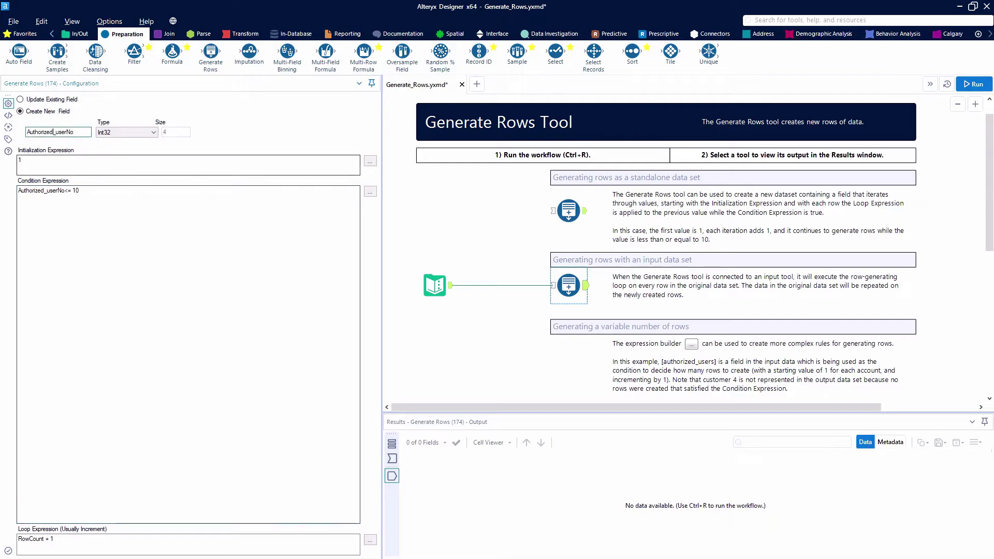
left_click(66, 190)
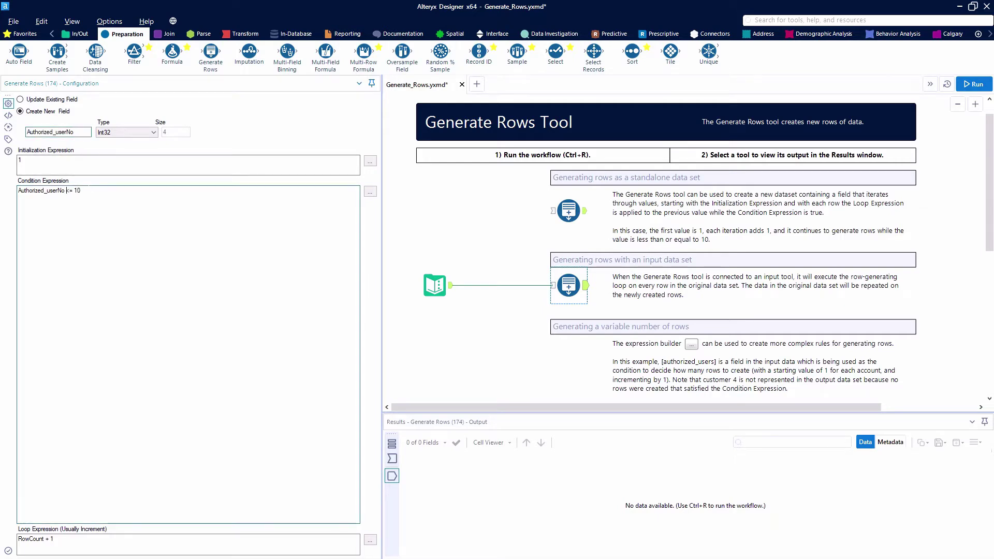
key("BackSpace")
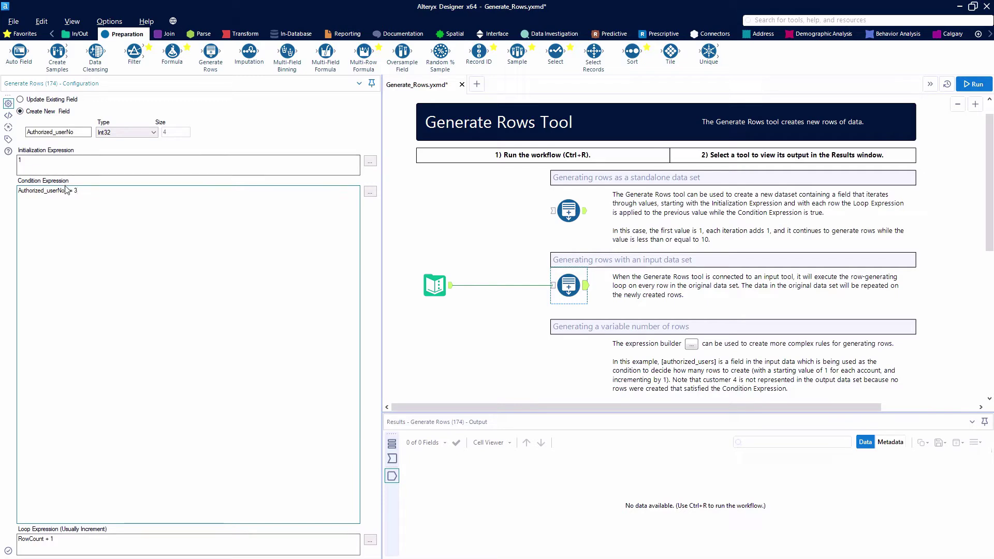
Copy the Authorized_userNo field name from the condition into the loop expression, making it Authorized_userNo + 1.
left_click_drag(65, 190, 47, 191)
right_click(21, 191)
left_click(38, 228)
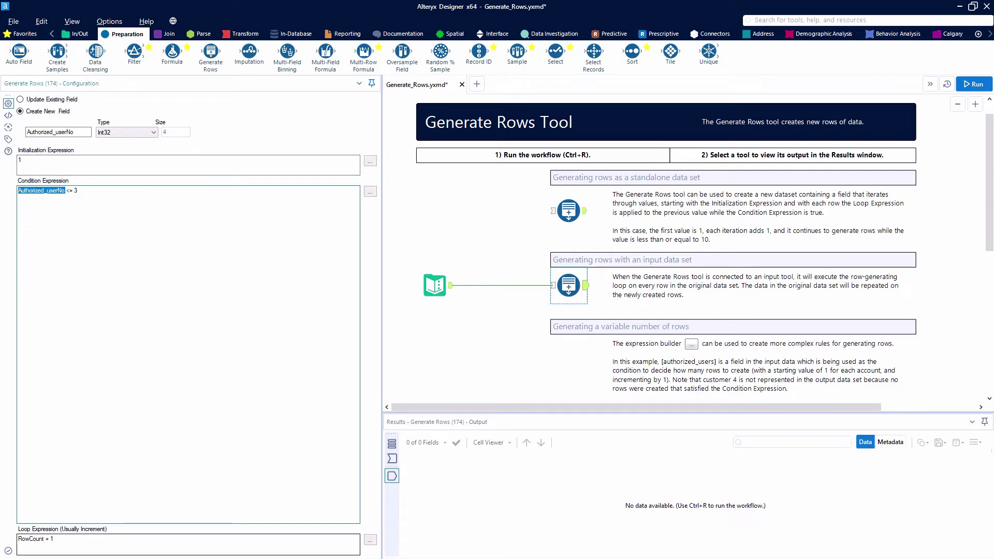
left_click_drag(44, 539, 29, 539)
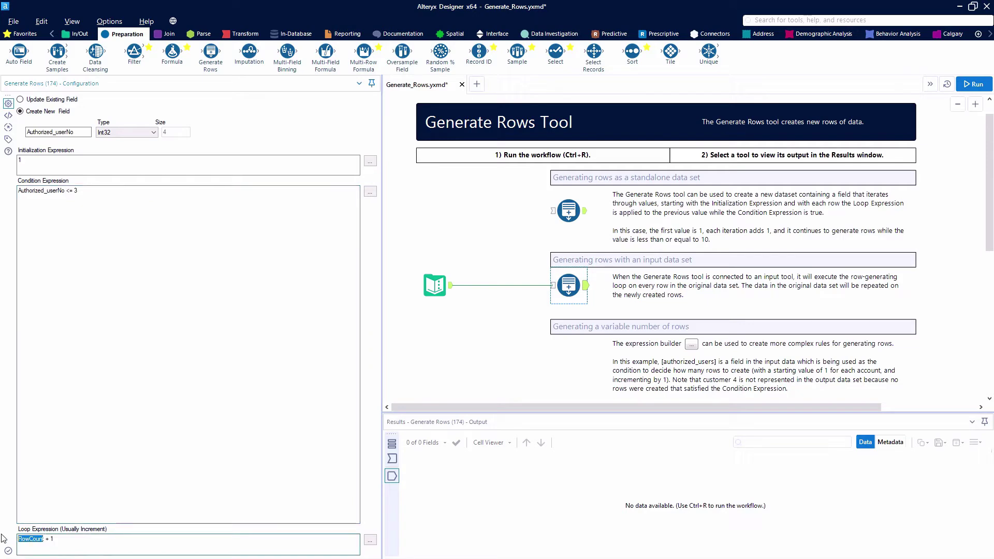
key("BackSpace")
key("ctrl+v")
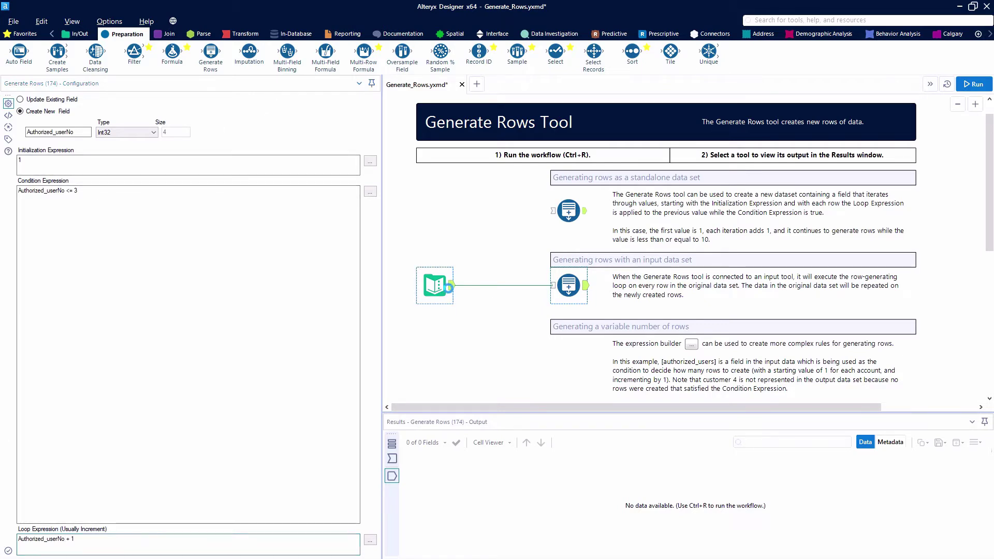
Check the Text Input data, run the workflow, and display the output of the connected Generate Rows tool.
left_click(435, 284)
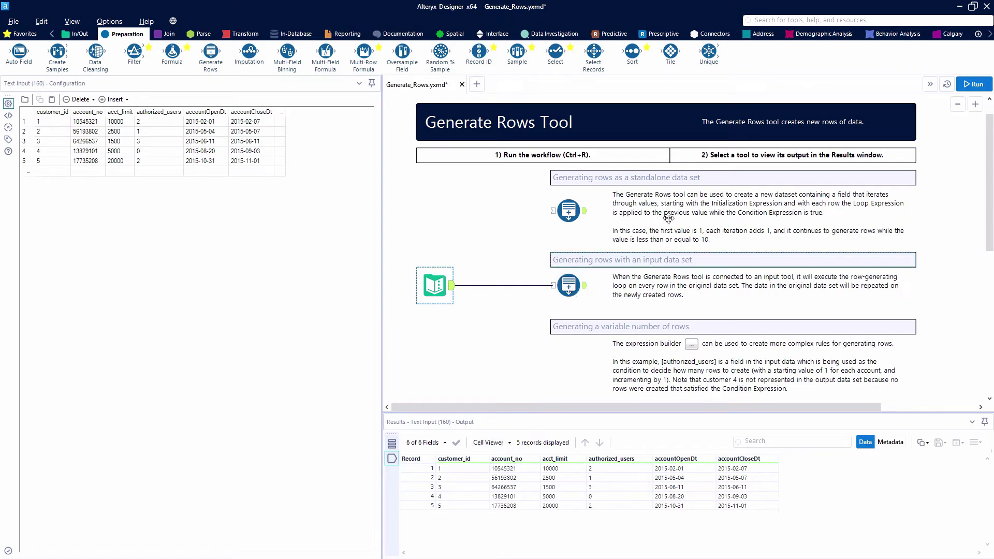
left_click(976, 84)
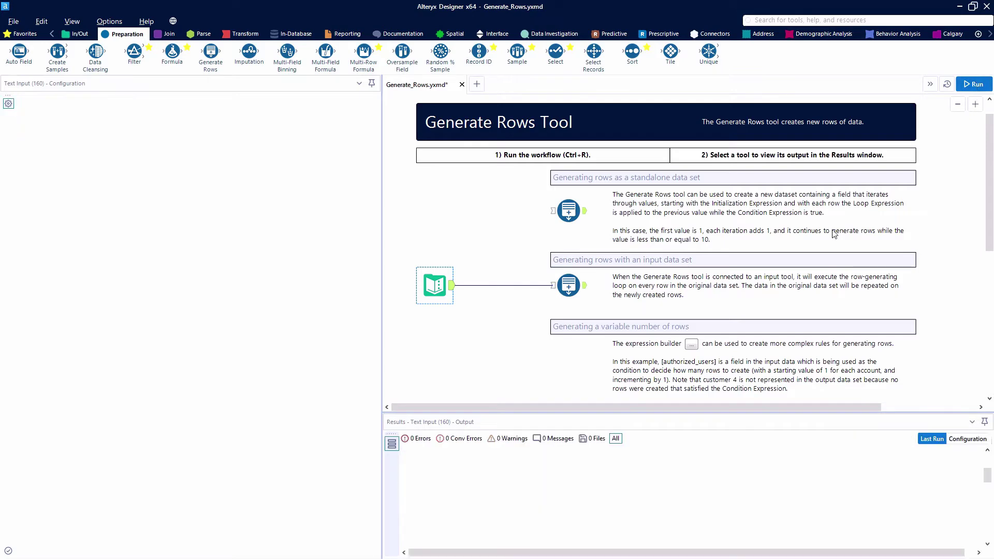
left_click(586, 286)
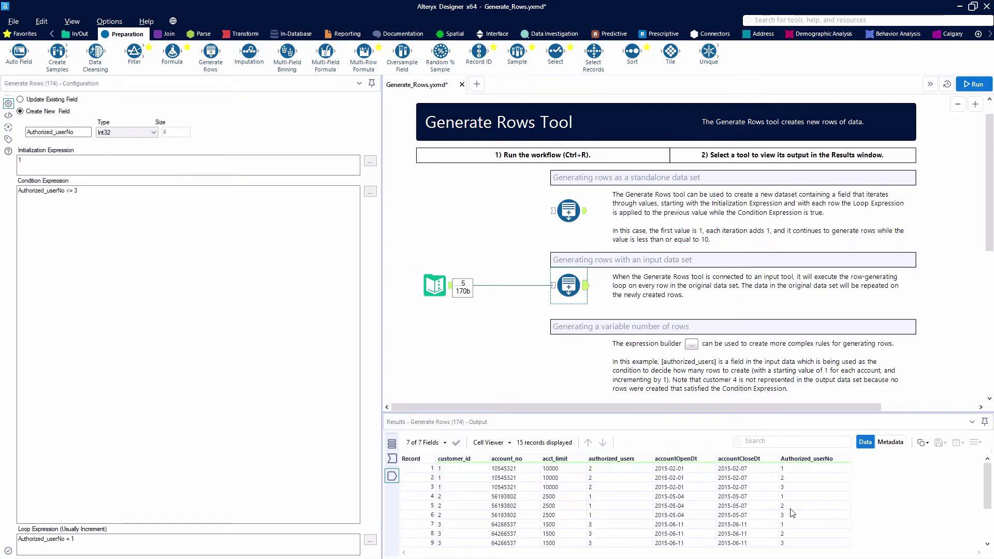
Review the generated records and compare the second Generate Rows tool's input data with its output.
scroll(797, 512, "down", 2)
scroll(800, 517, "down", 1)
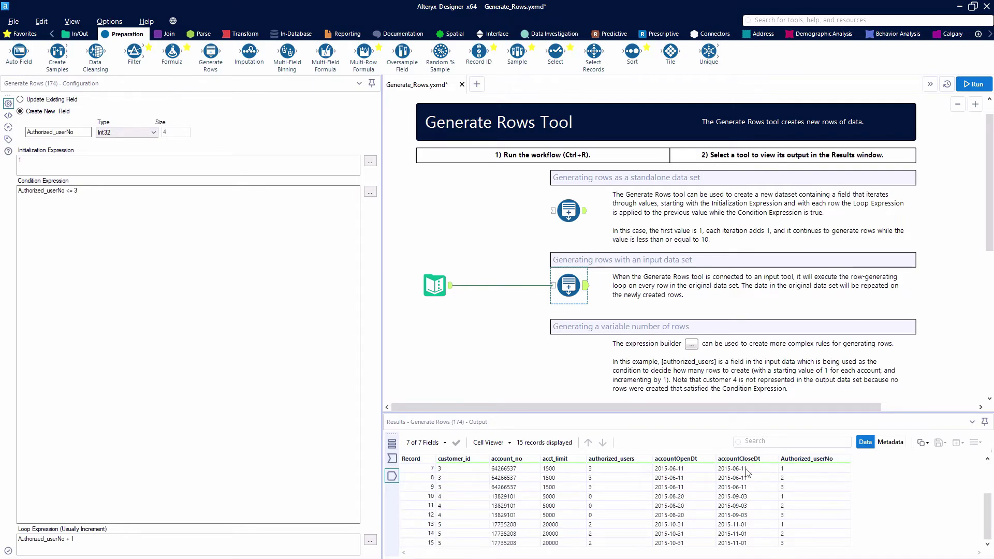
scroll(569, 370, "down", 1)
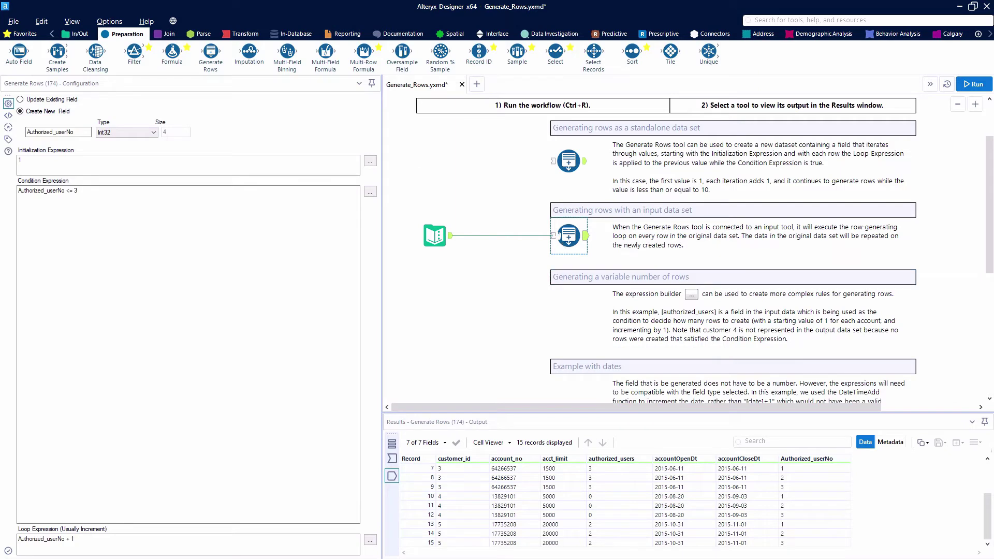
left_click(557, 235)
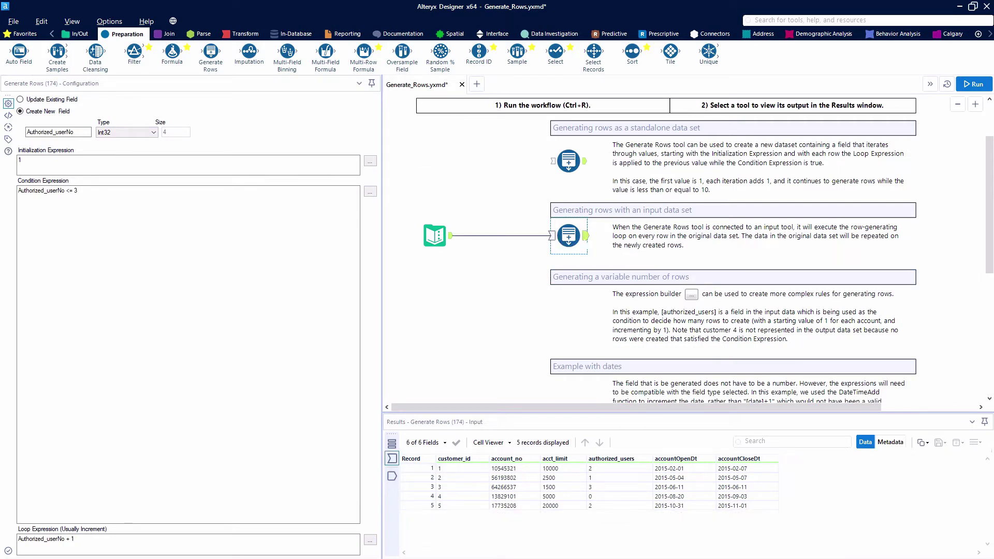
left_click(585, 235)
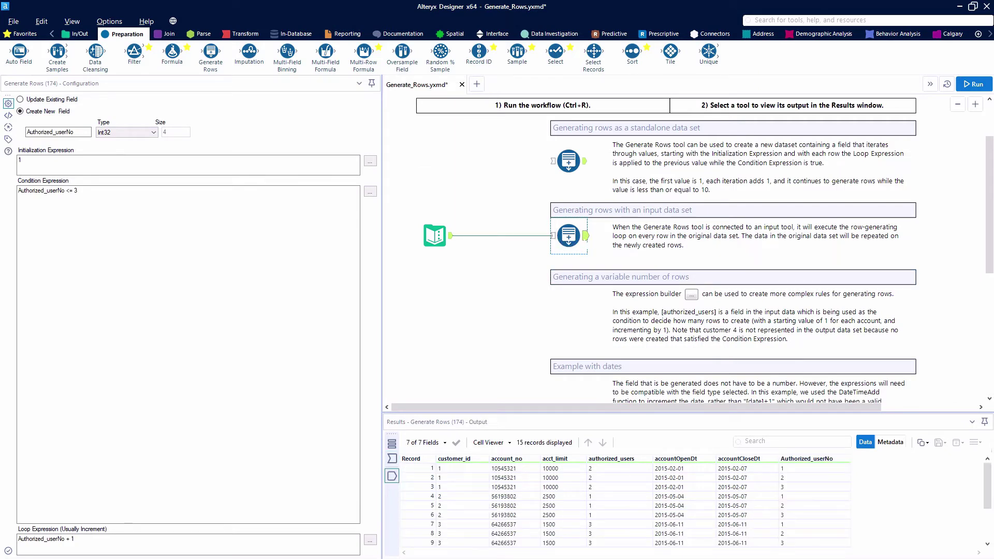
Place a copy of the second Generate Rows tool beneath the "Generating a variable number of rows" heading and connect the Text Input to it.
right_click(568, 234)
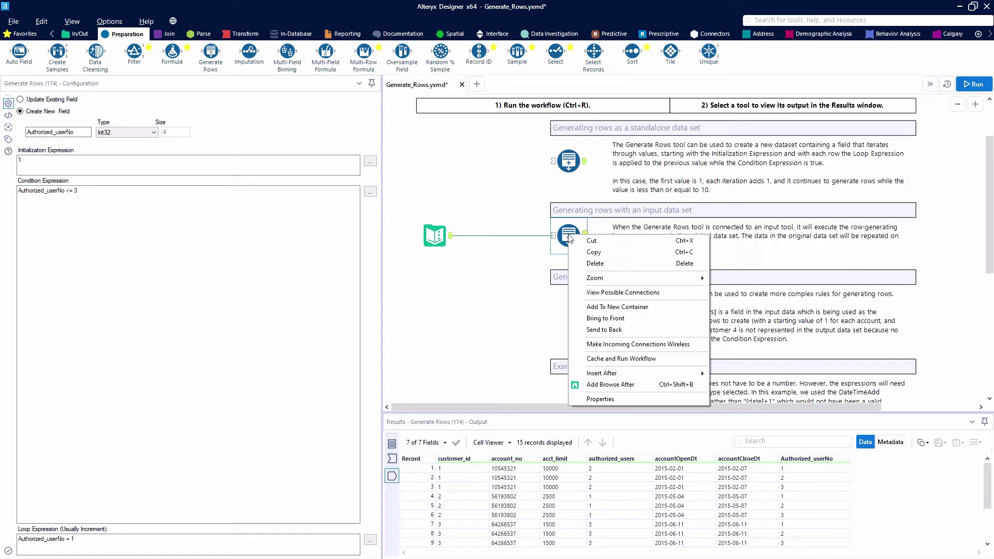
left_click(632, 260)
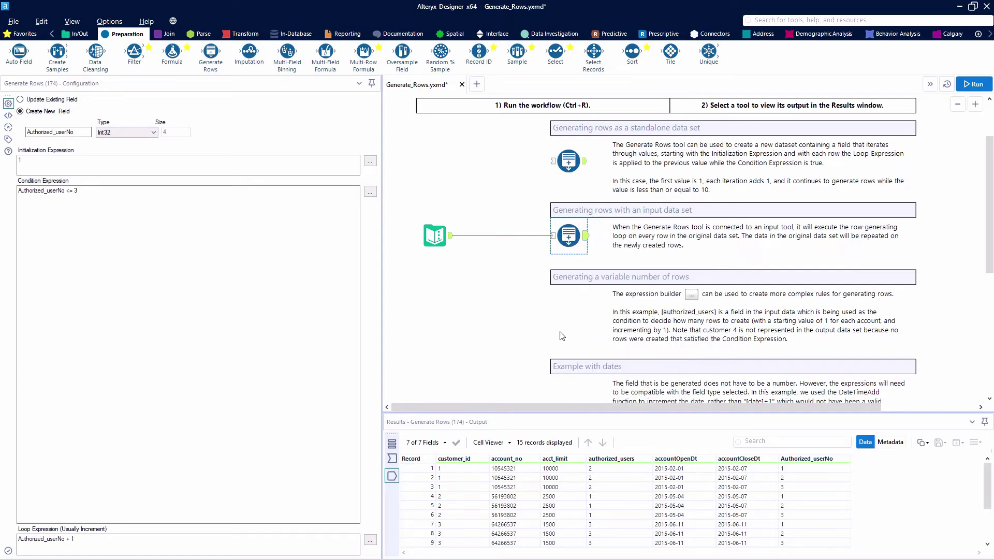
right_click(567, 313)
left_click(511, 276)
key("ctrl+v")
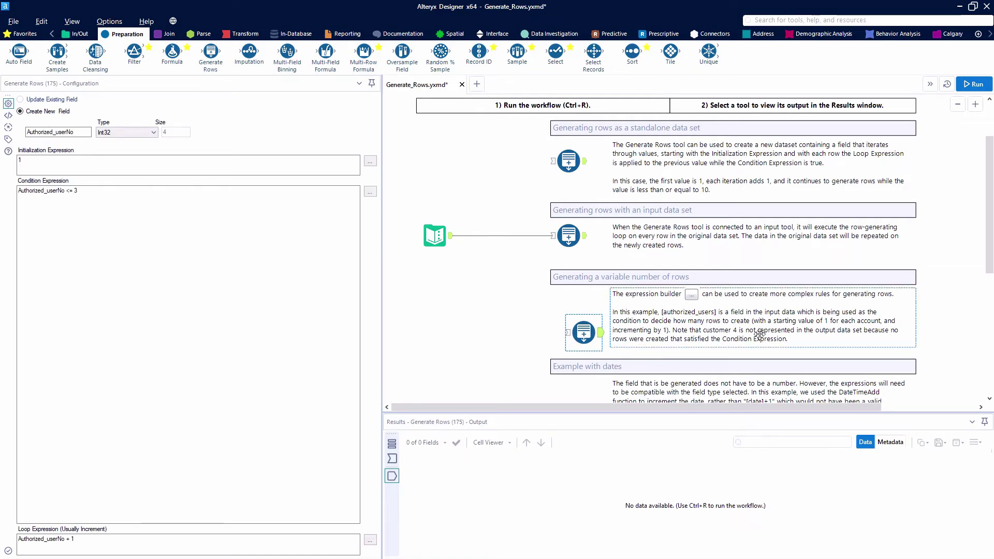
left_click_drag(451, 236, 566, 317)
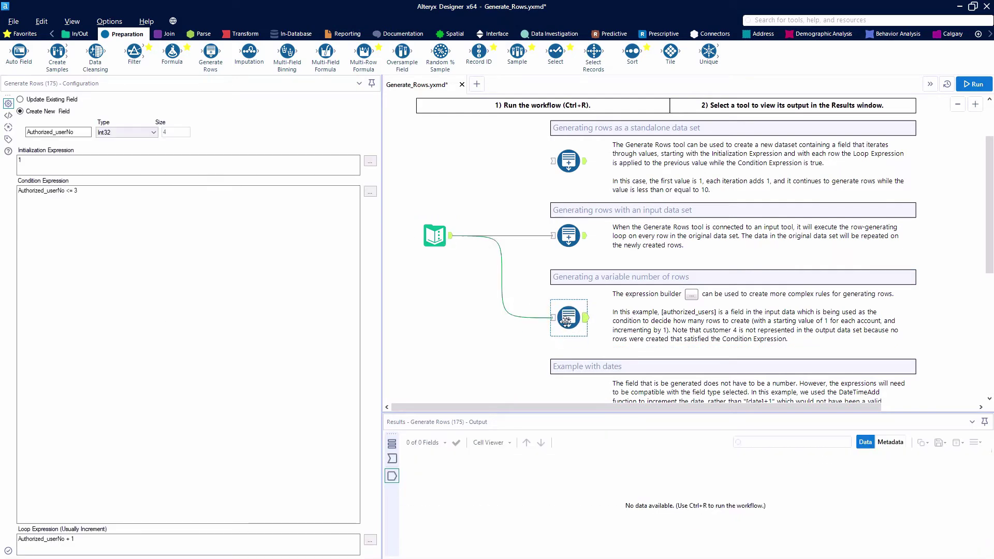
Set the copied tool's condition expression to Authorized_userNo <= [authorized_users] using the expression builder, and run the workflow.
left_click(77, 190)
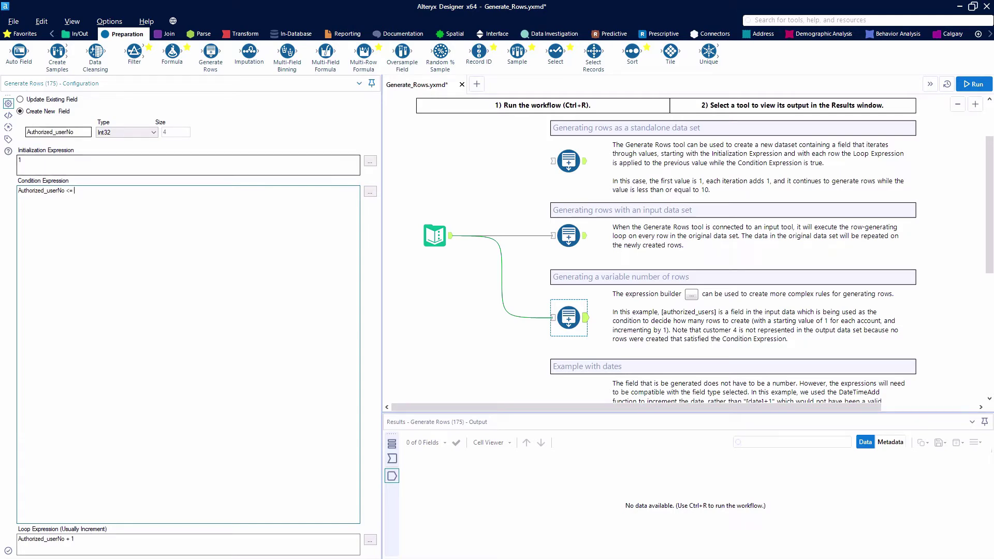
left_click(370, 192)
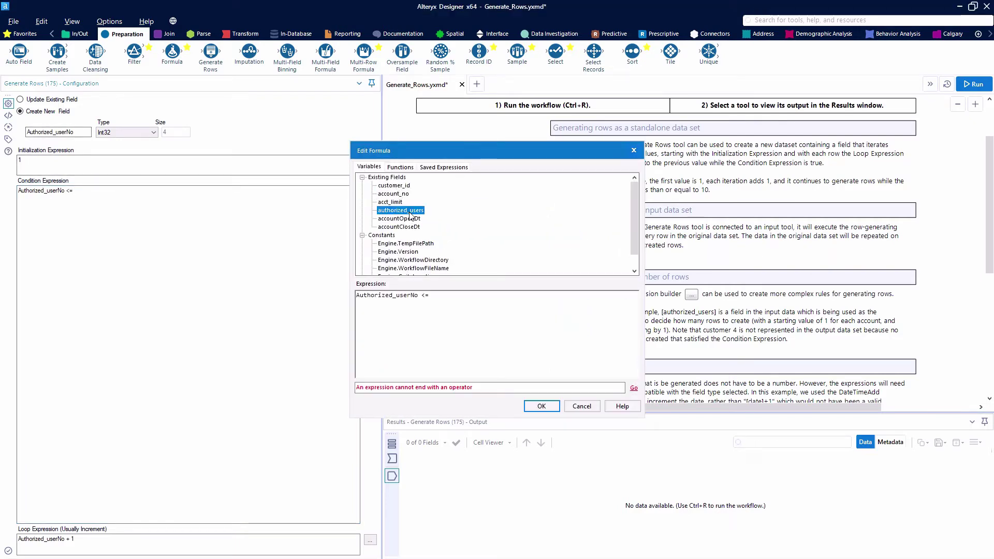
left_click(542, 407)
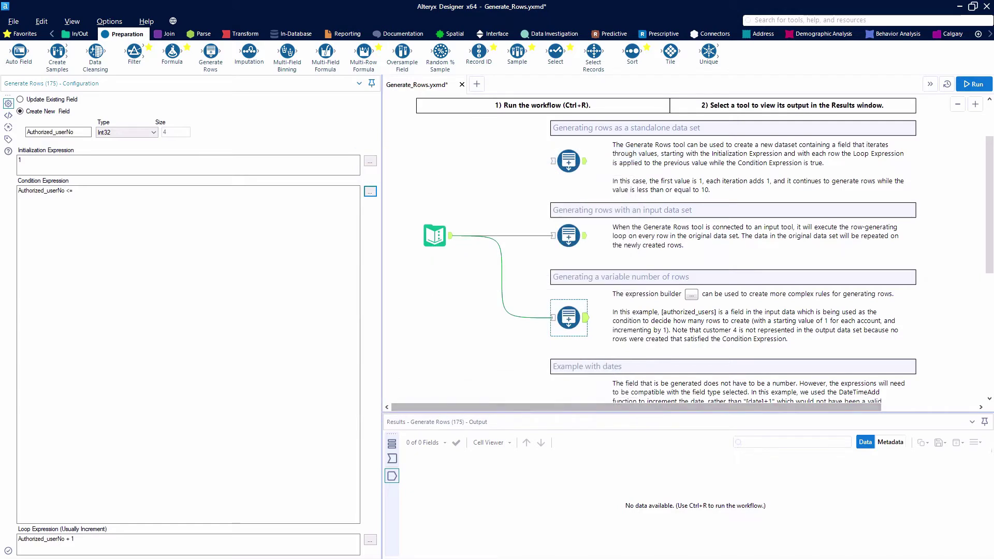
left_click(74, 190)
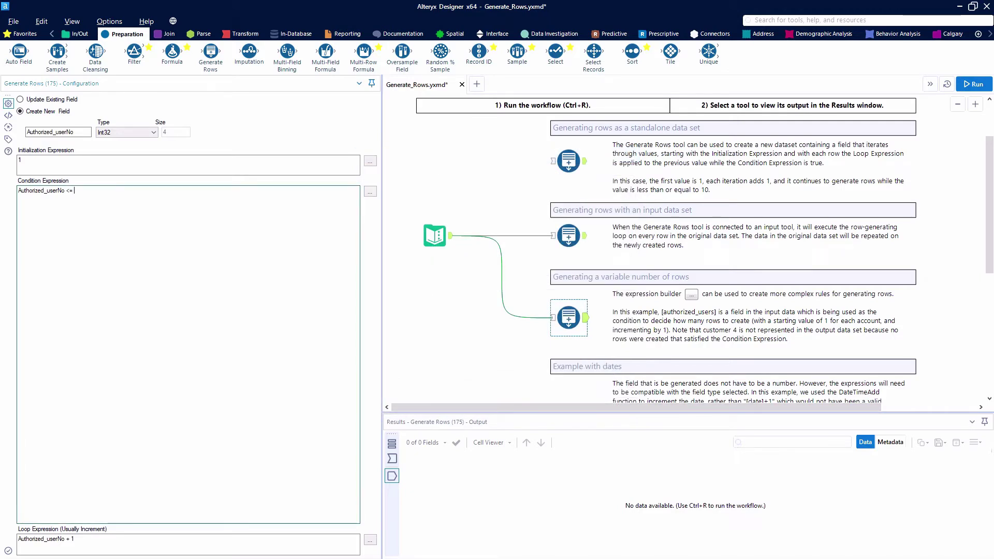
left_click(369, 191)
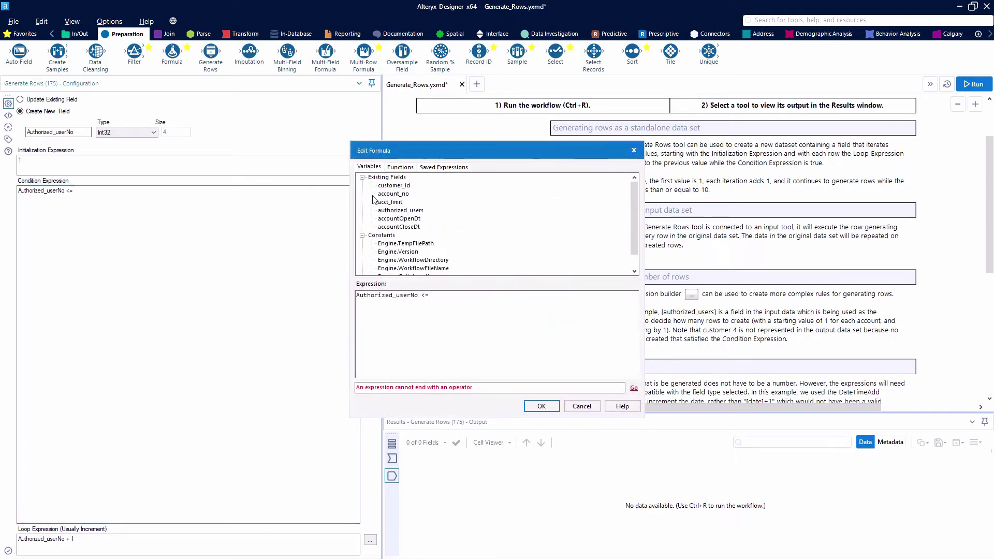
double_click(406, 211)
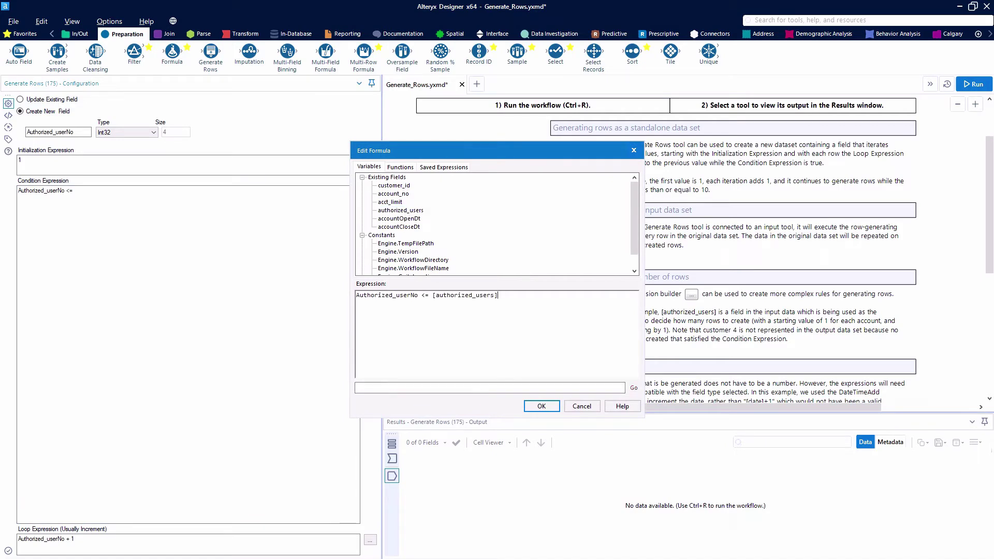
left_click(542, 407)
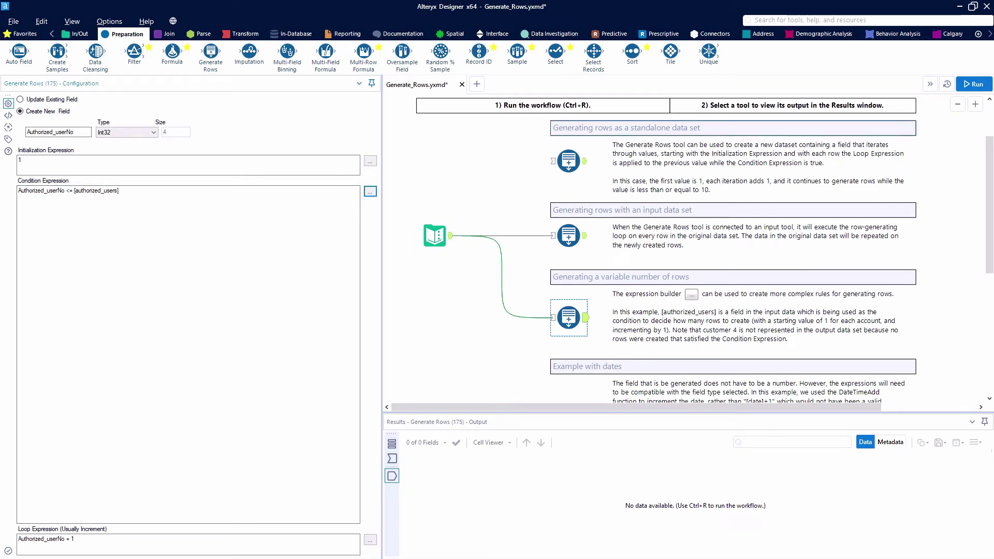
key("ctrl+r")
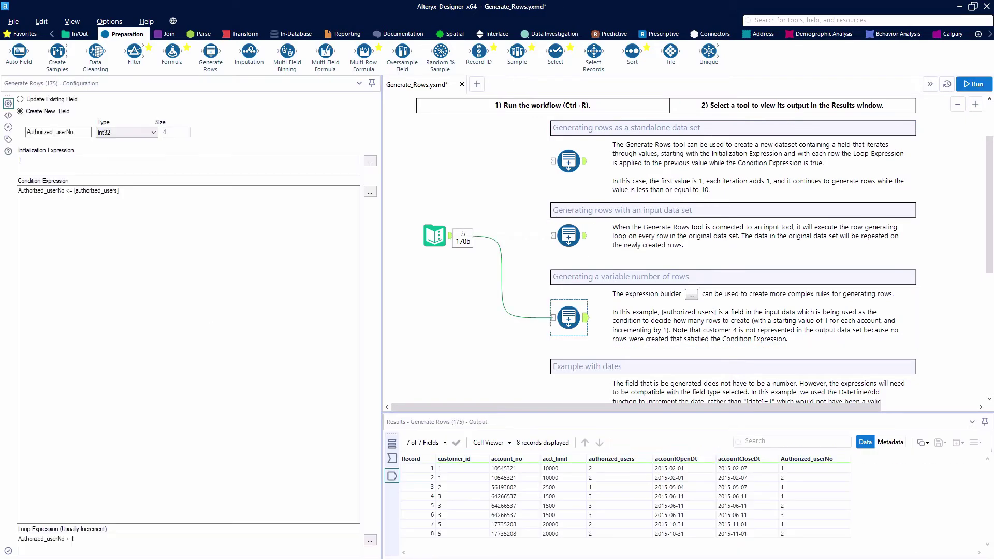
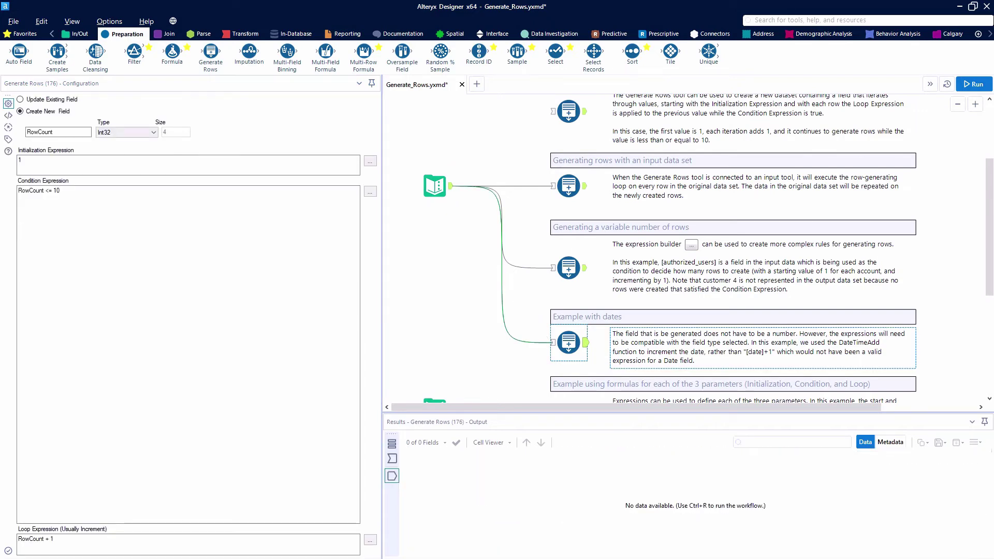
Name the new field date in the Generate Rows tool beneath the "Example with dates" heading.
left_click(52, 132)
key("ctrl+a")
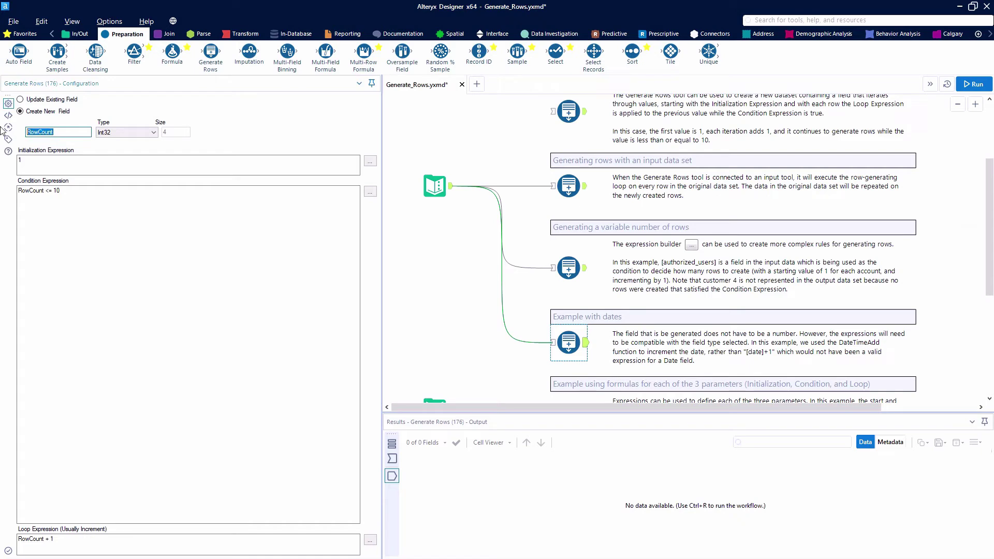
type("d")
key("Tab")
key("Tab")
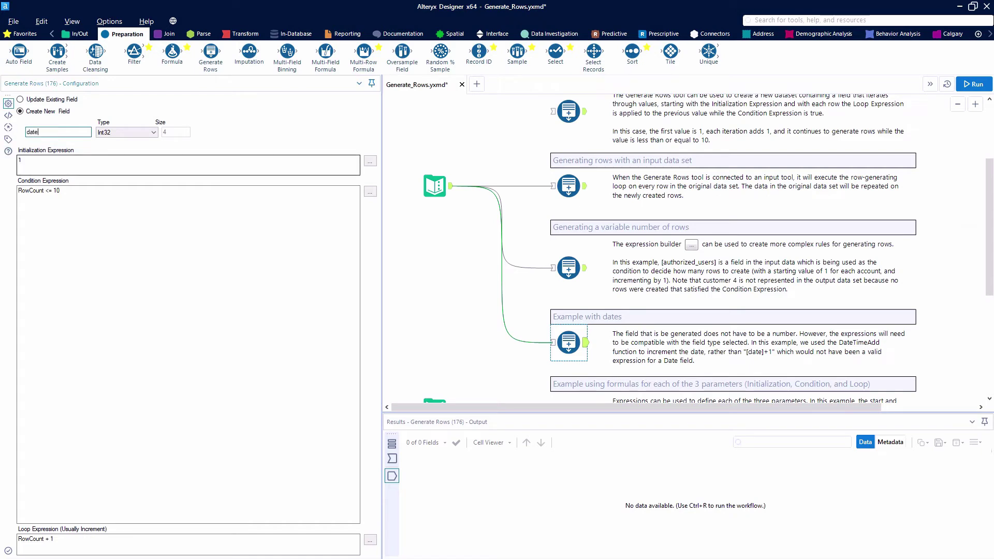
Replace the date example's initialization expression with the existing field [accountOpenDt] using the expression builder.
key("BackSpace")
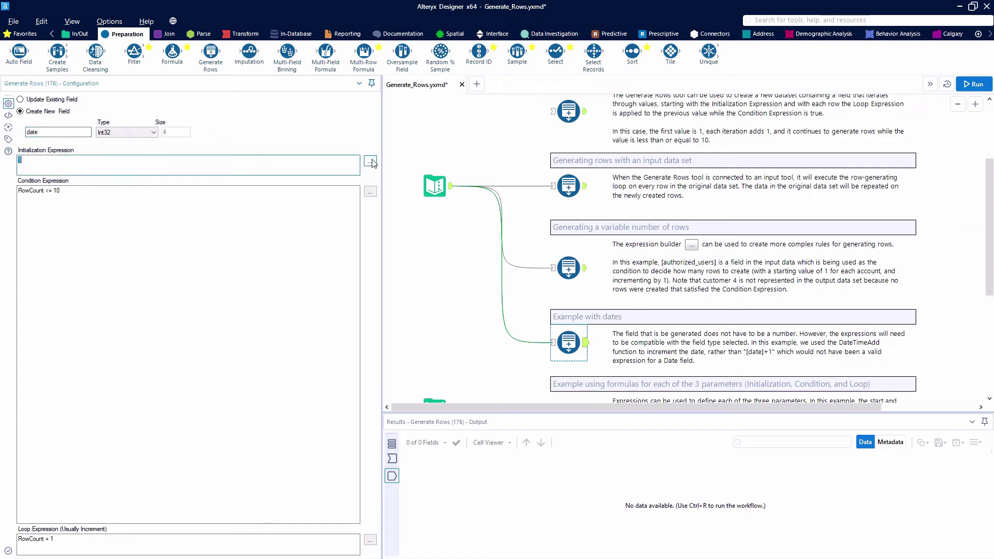
left_click(369, 161)
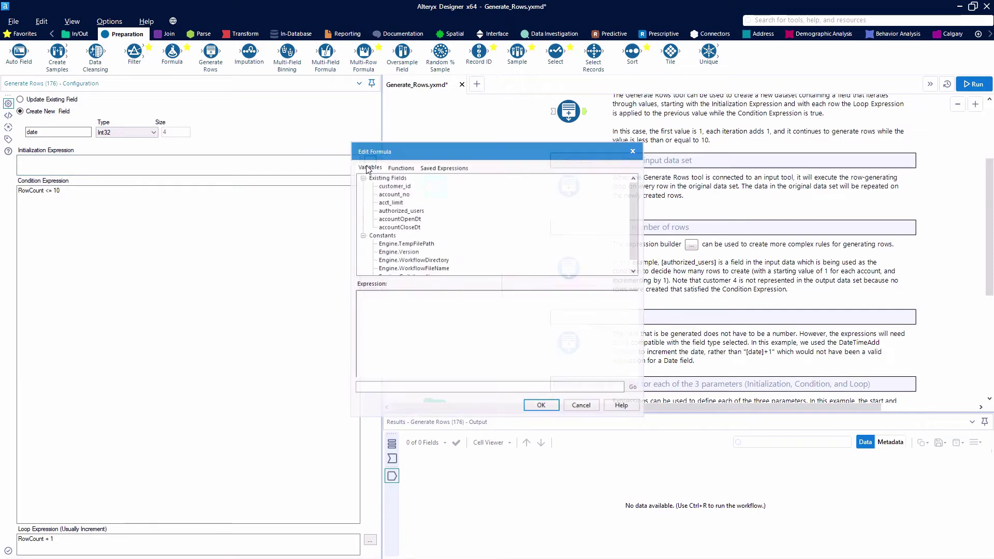
left_click(405, 221)
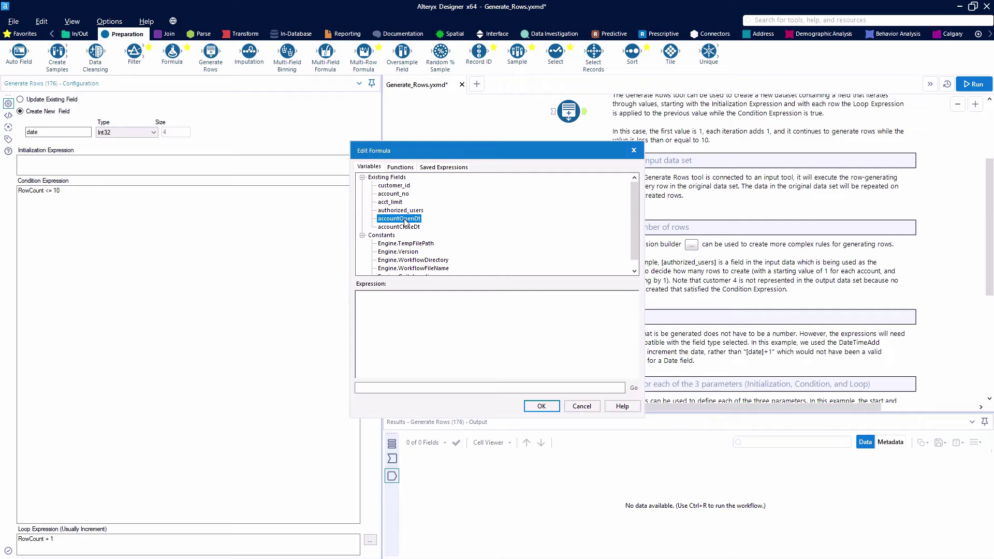
double_click(405, 219)
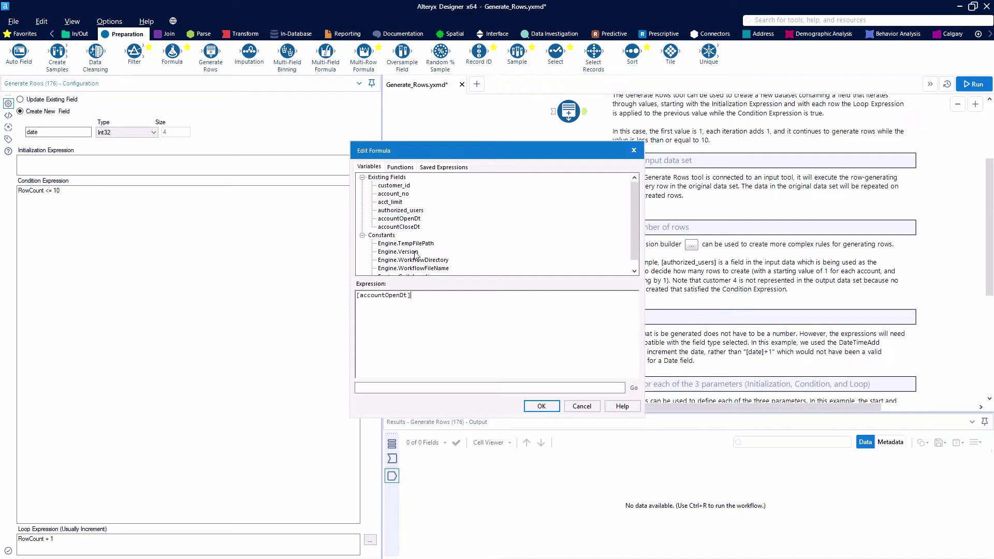
left_click(541, 406)
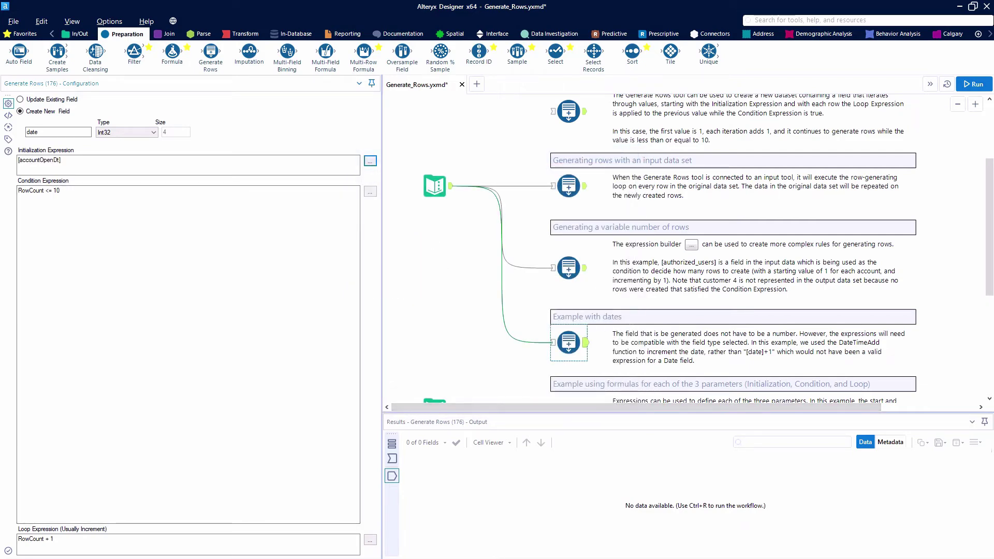
Replace the date example's condition expression with [date]<=[accountCloseDt], picking both fields in the expression builder.
left_click(60, 191)
left_click_drag(60, 190, 7, 186)
key("BackSpace")
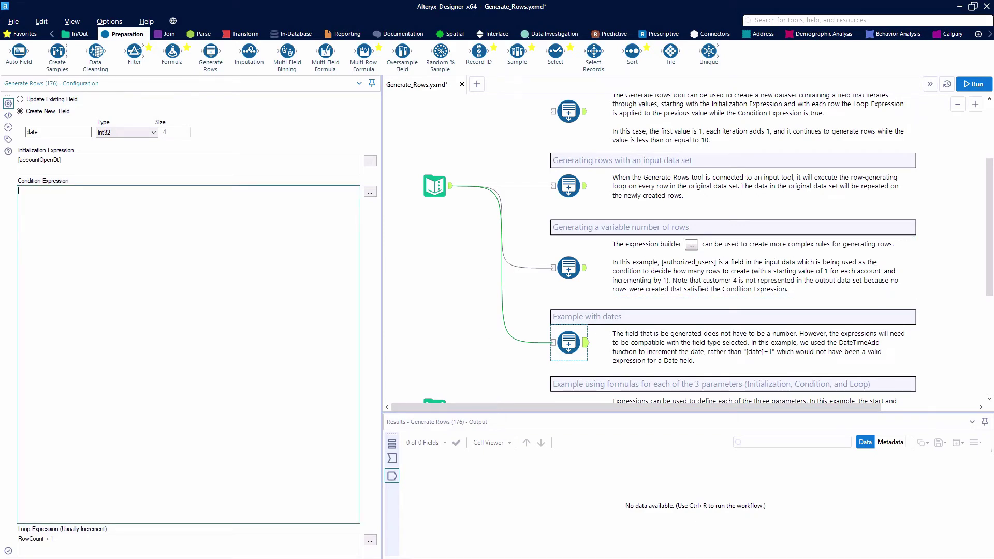
left_click(370, 192)
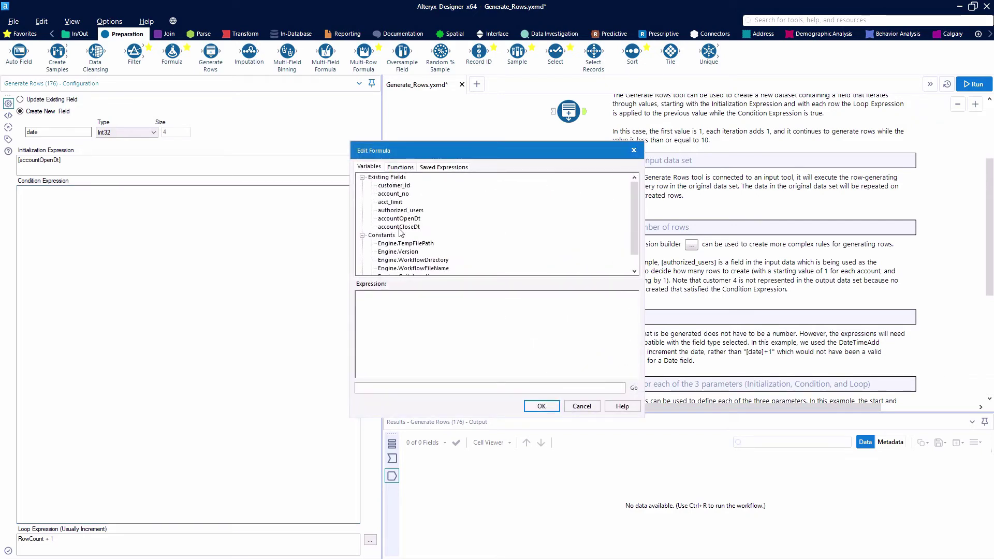
scroll(399, 231, "down", 1)
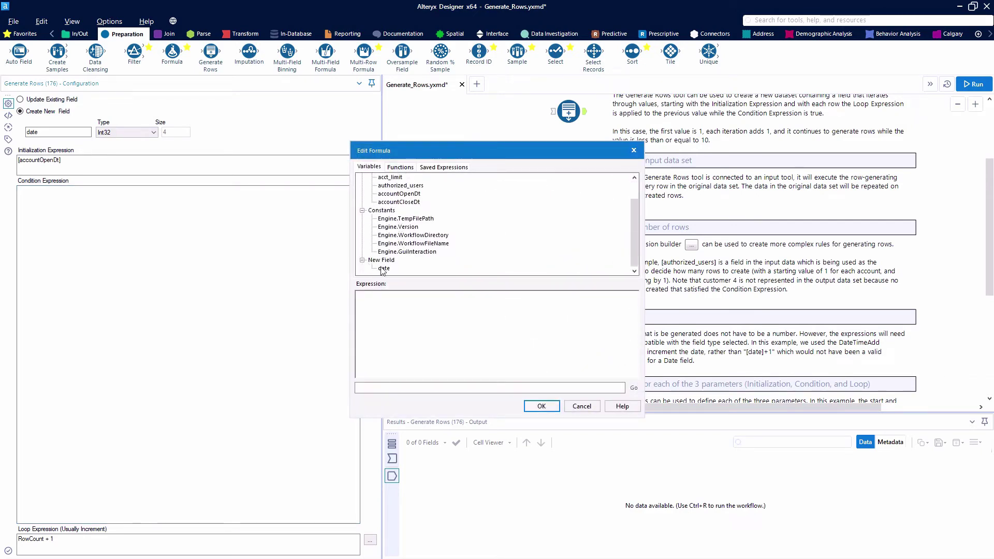
double_click(384, 269)
type("<")
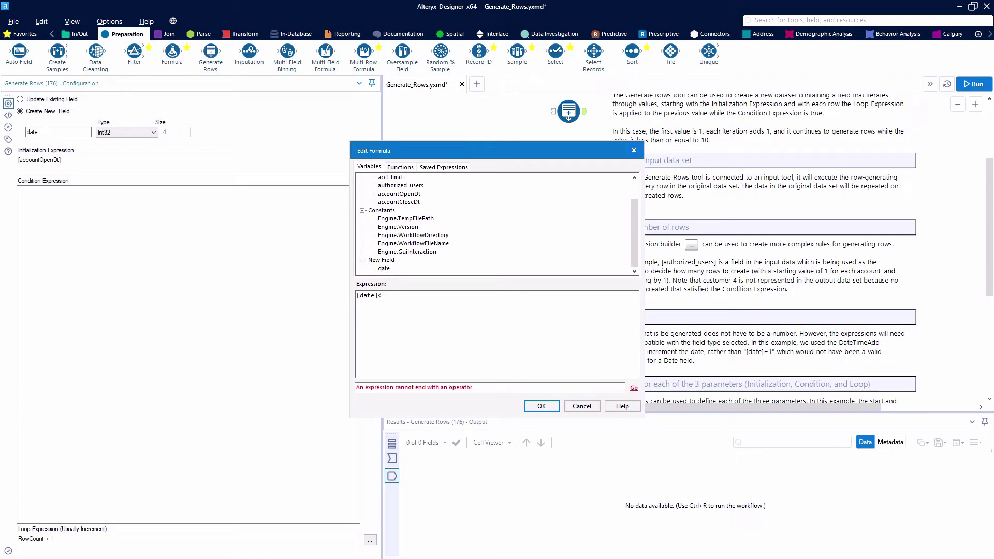
scroll(417, 221, "up", 1)
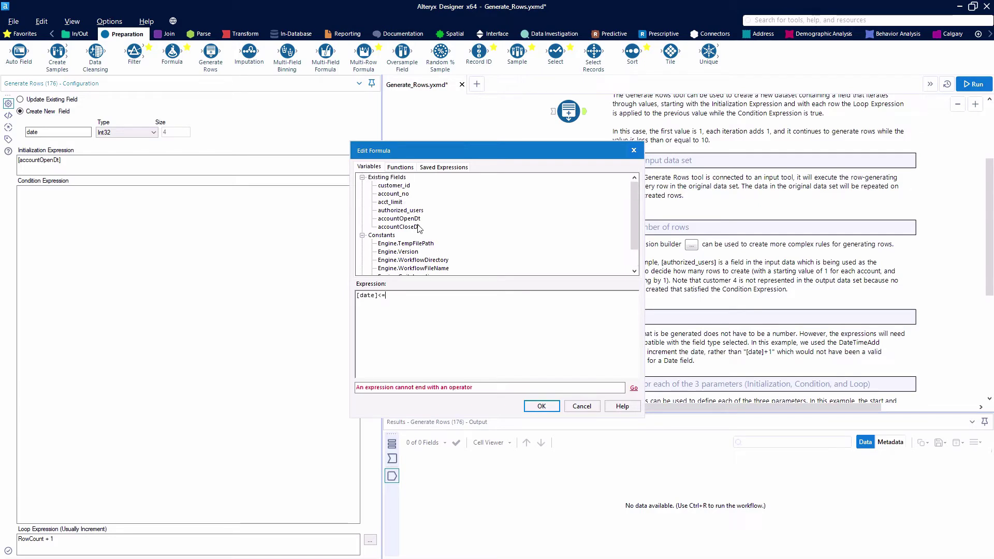
left_click(417, 227)
double_click(417, 228)
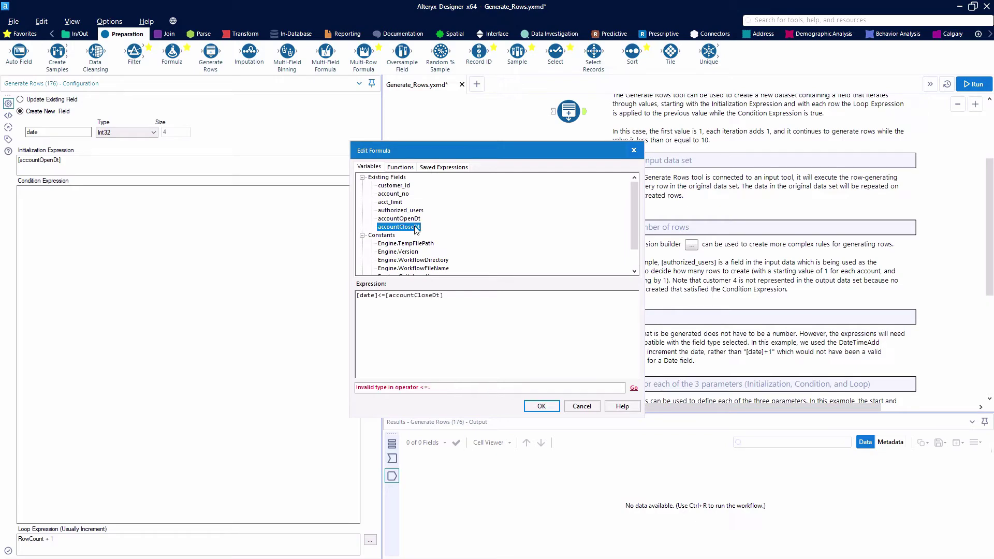
left_click(541, 406)
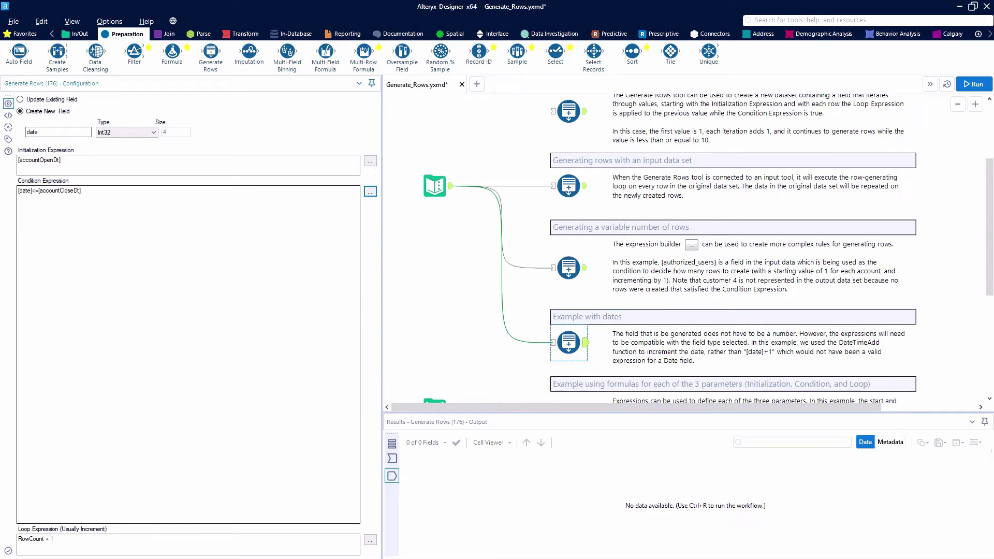
Clear the date example's loop expression and insert the DateTimeAdd(dt,i,u) function using the expression builder.
left_click(52, 539)
left_click_drag(45, 539, 2, 540)
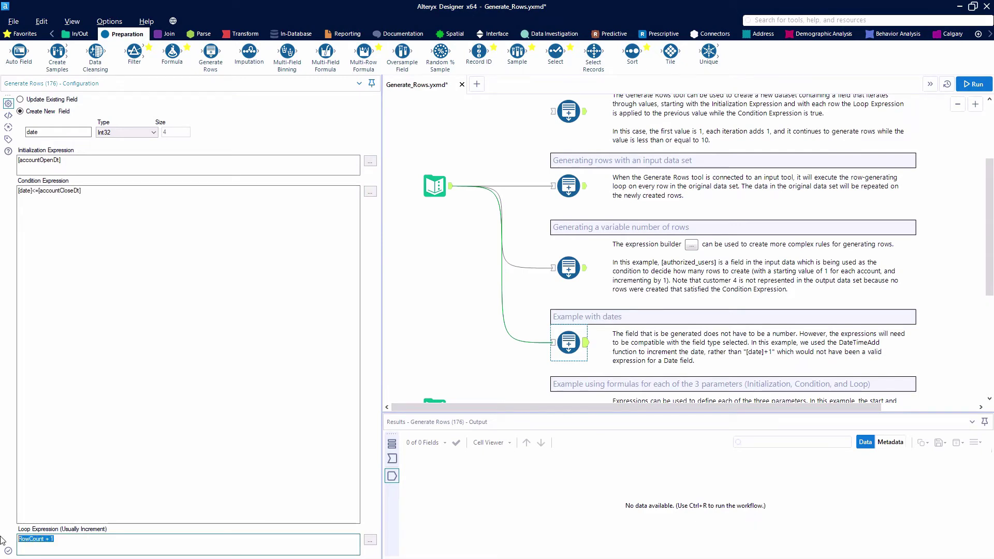
key("BackSpace")
left_click(370, 540)
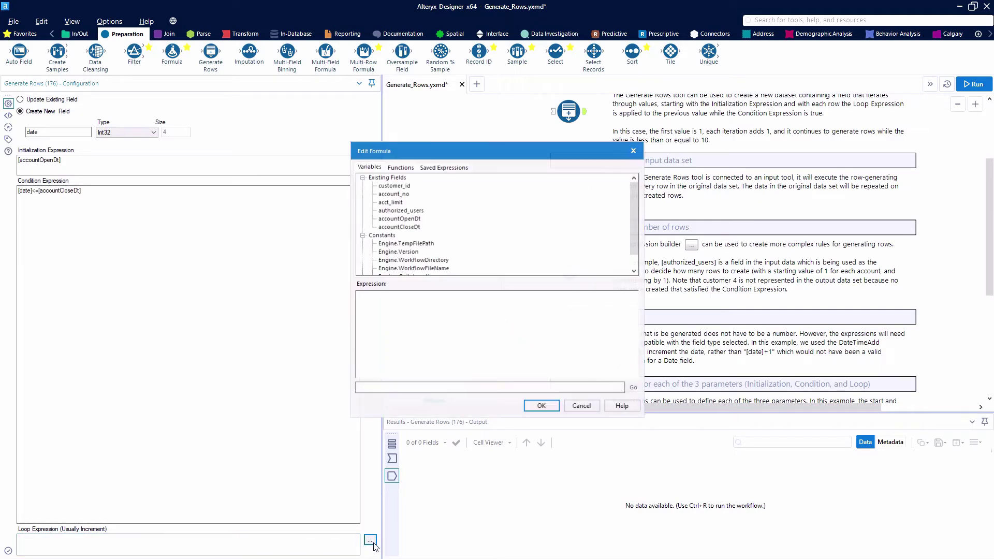
left_click(410, 173)
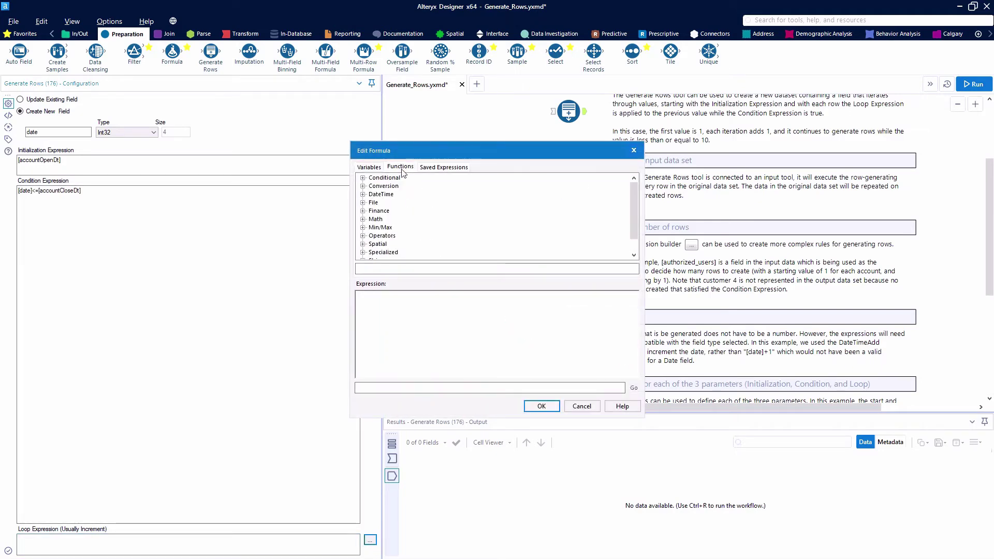
left_click(363, 195)
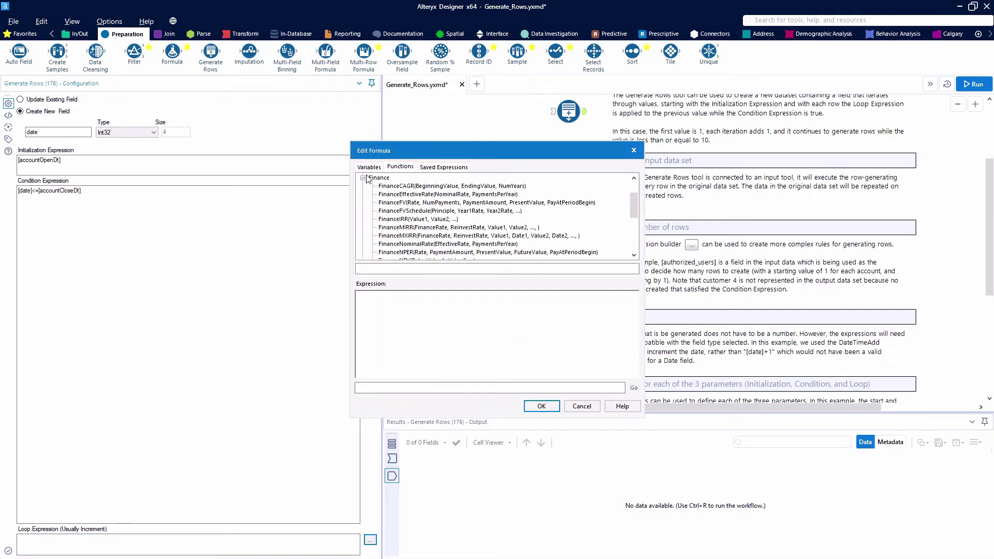
left_click(363, 178)
left_click(363, 178)
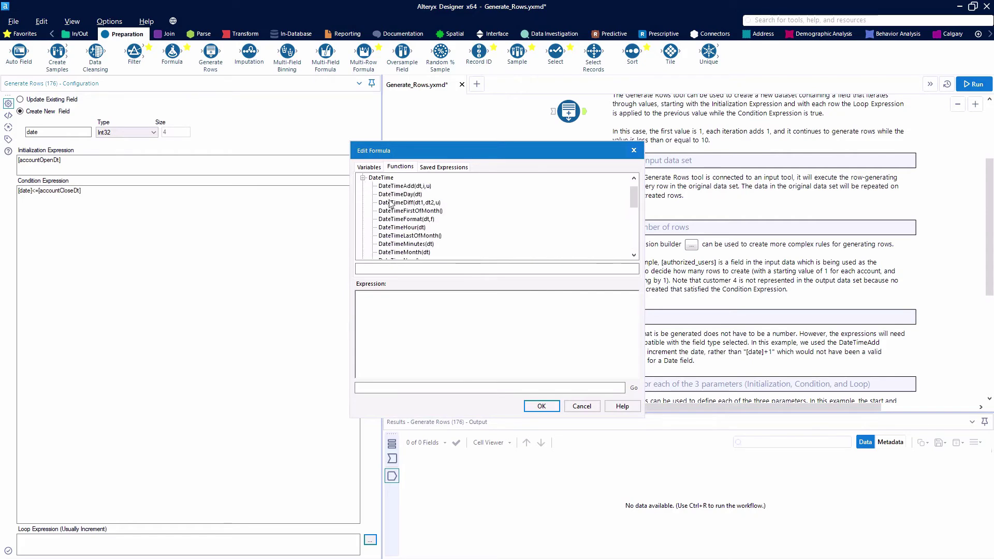
double_click(409, 187)
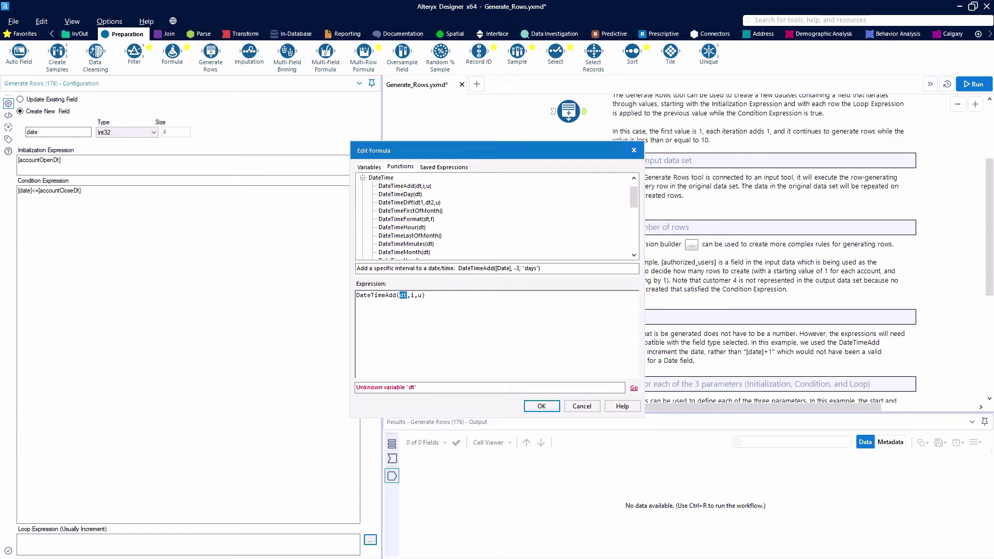
Complete the loop expression as DateTimeAdd([date],1,"days"), picking the new field date as the first argument, and accept it.
left_click(377, 167)
scroll(384, 235, "down", 2)
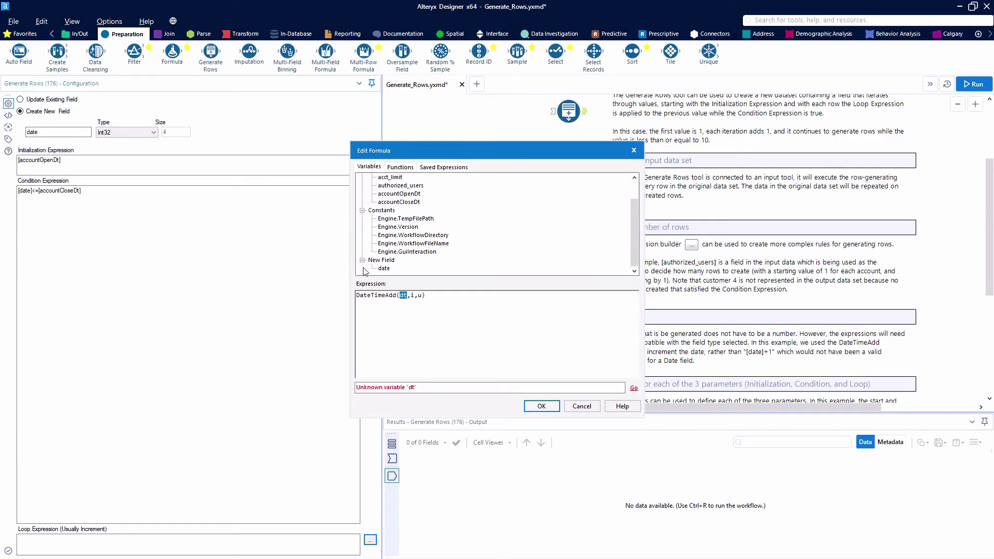
double_click(384, 268)
double_click(426, 295)
type("1")
double_click(433, 295)
key("BackSpace")
type("\"days\"")
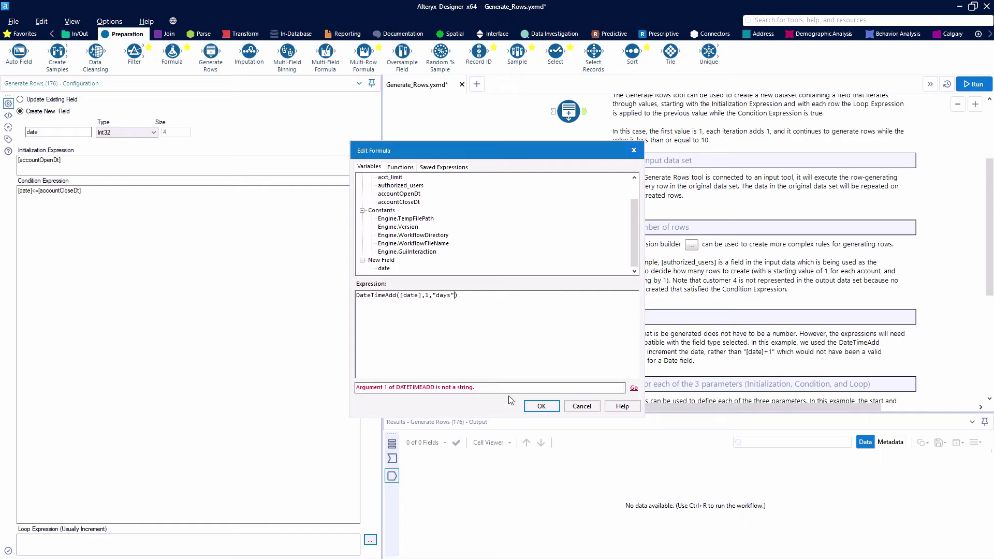
left_click(542, 406)
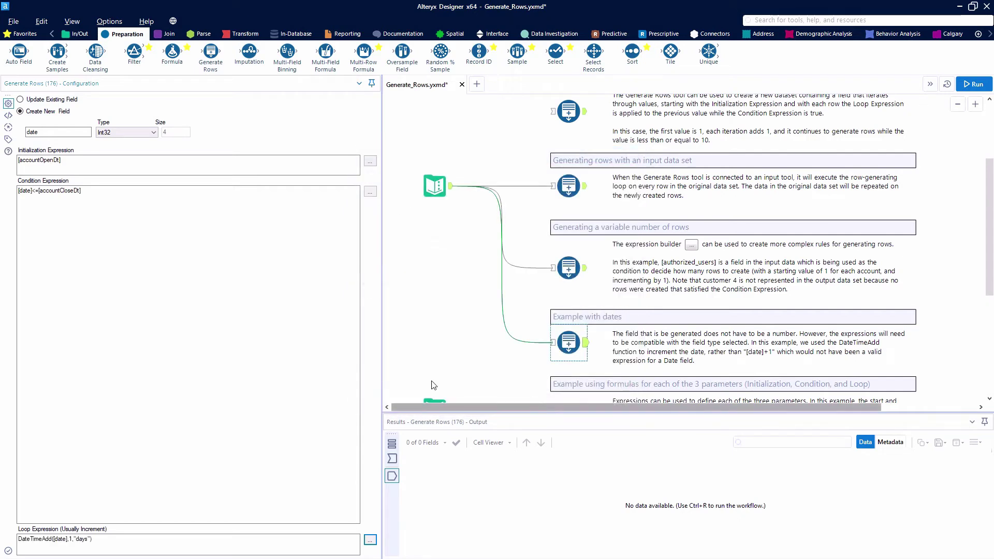
Set the new date field's type to Date, then run the workflow and look through the generated rows.
left_click(140, 133)
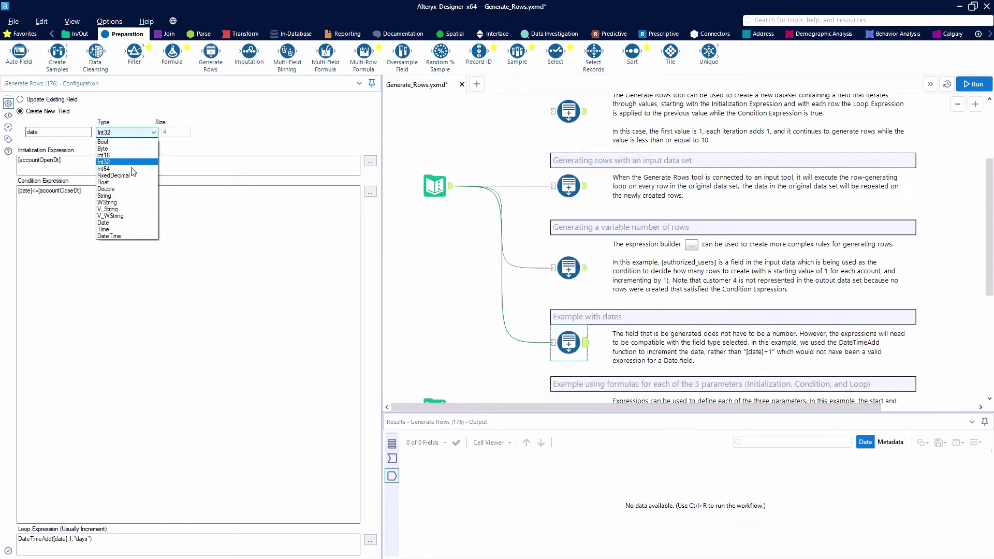
left_click(129, 223)
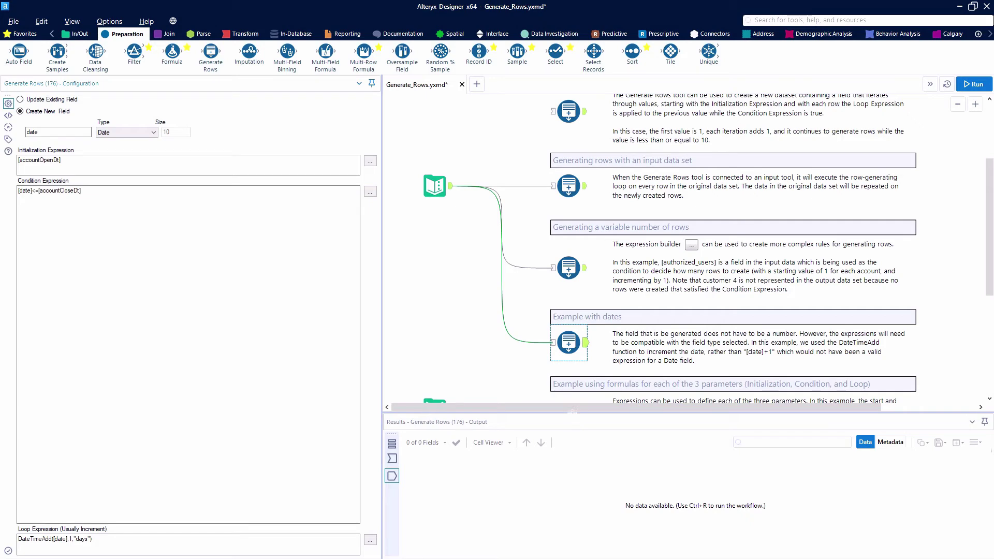
left_click(973, 84)
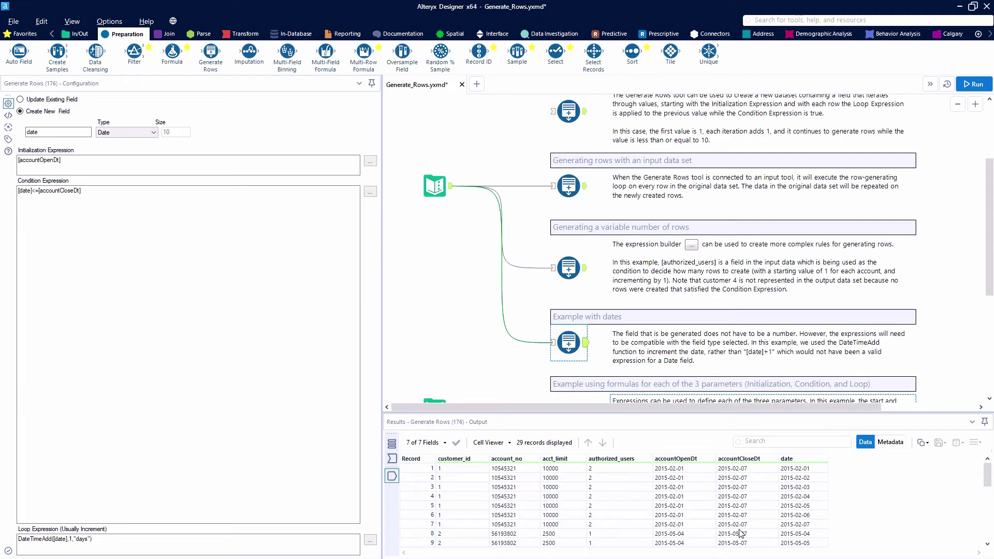
scroll(741, 533, "down", 3)
scroll(741, 533, "up", 1)
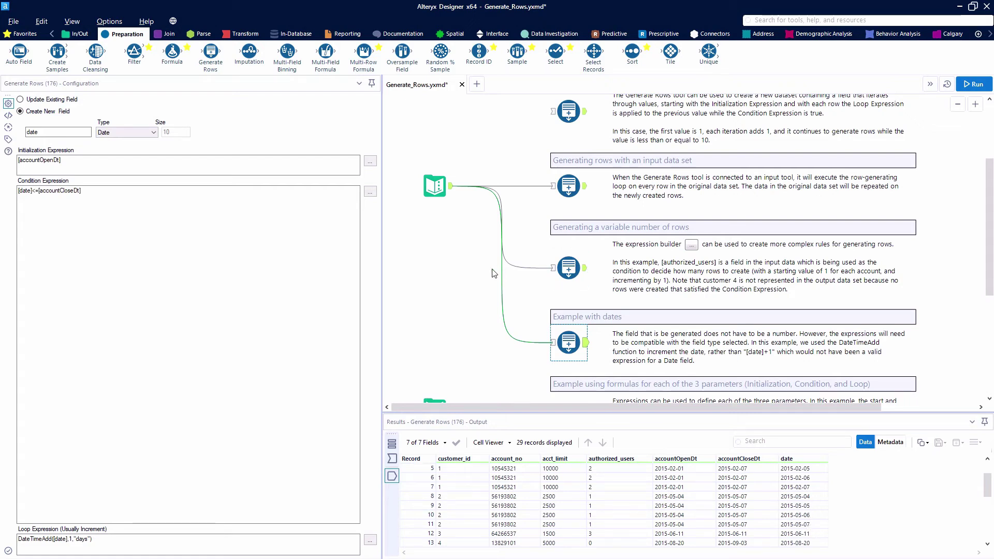
Add a Generate Rows tool beneath the "Example using formulas for each of the 3 parameters" heading and connect the nearby text input to it.
scroll(495, 274, "down", 2)
scroll(494, 274, "down", 1)
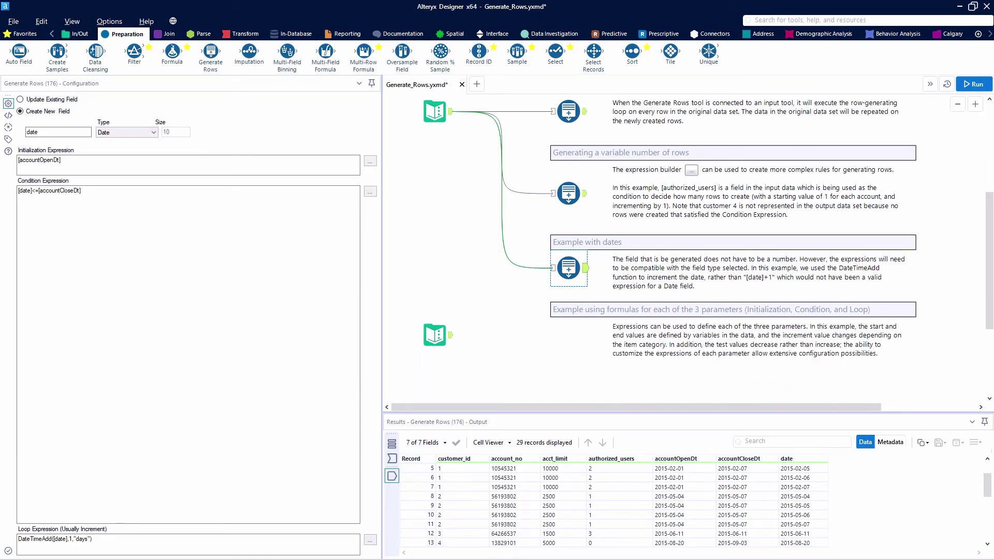
mouse_move(219, 59)
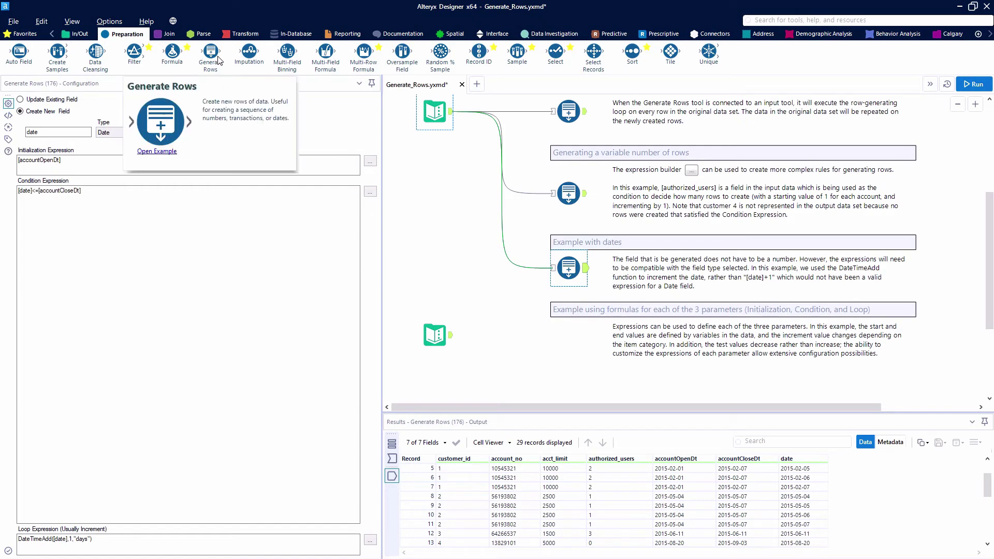
left_click_drag(219, 60, 569, 342)
left_click_drag(451, 335, 567, 336)
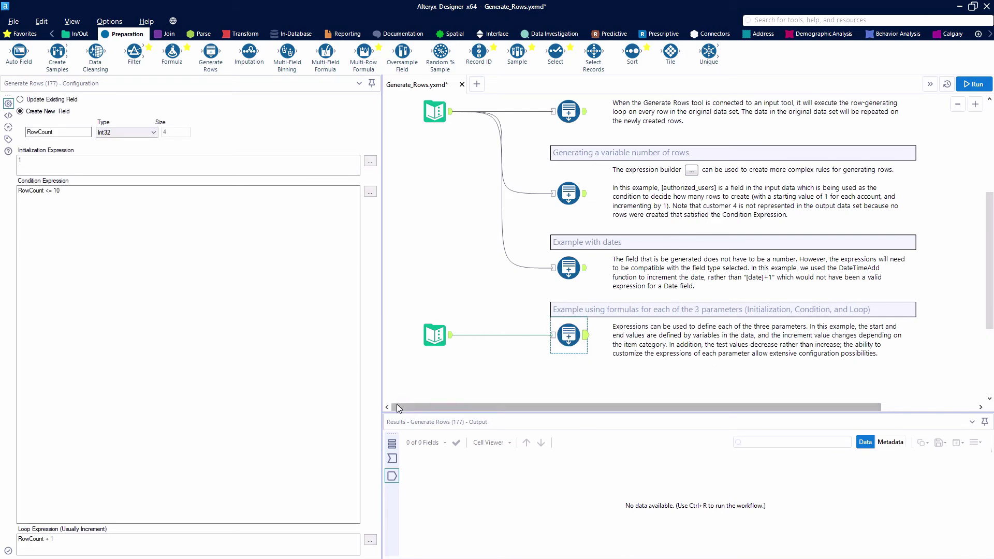
Check the connected text input's data and name the new field whatIfTestValue in the added Generate Rows tool.
left_click(435, 341)
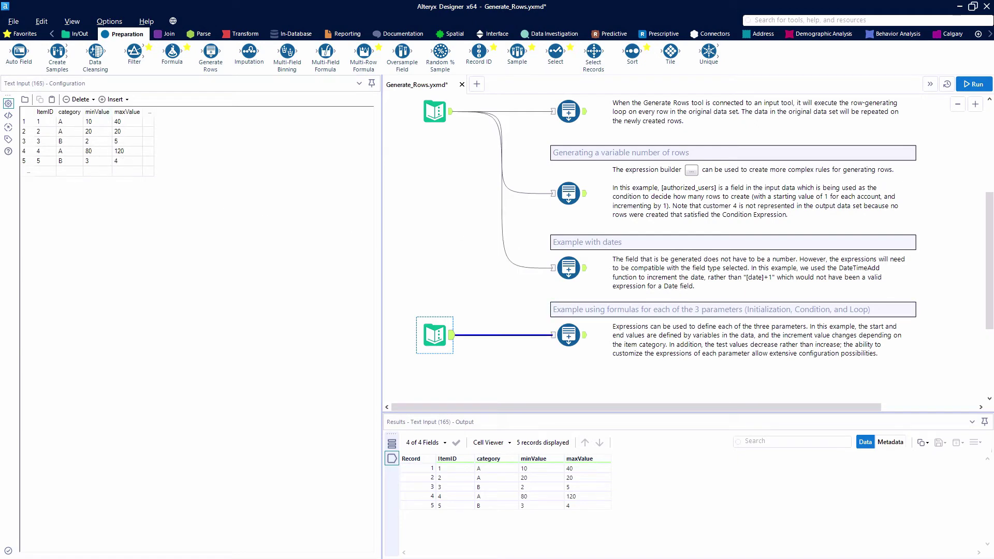
left_click(570, 341)
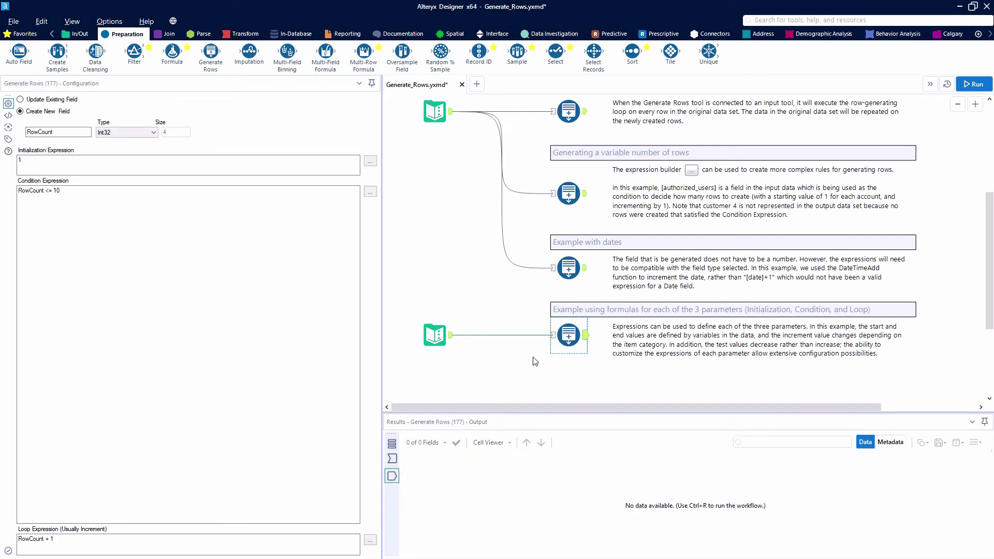
double_click(61, 132)
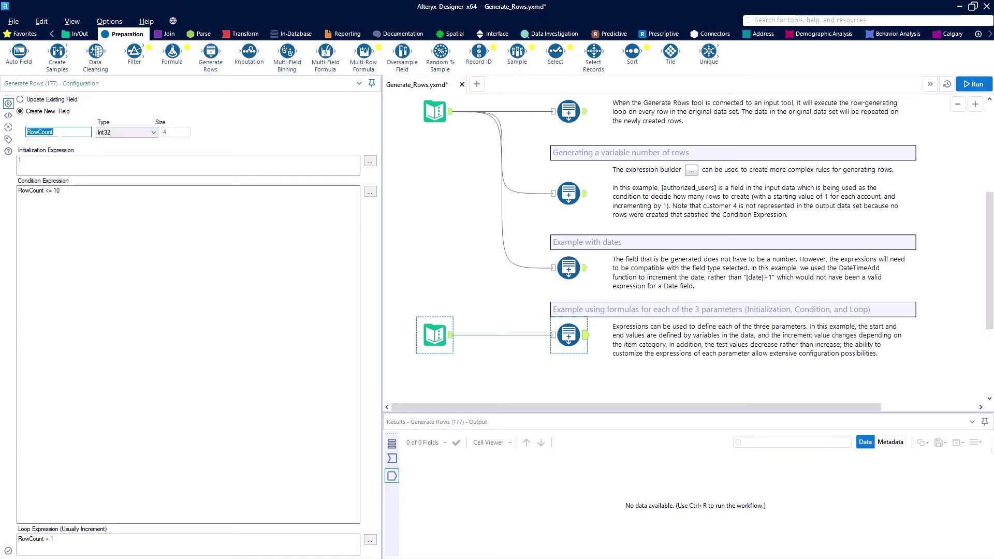
type("whatIfTestValue")
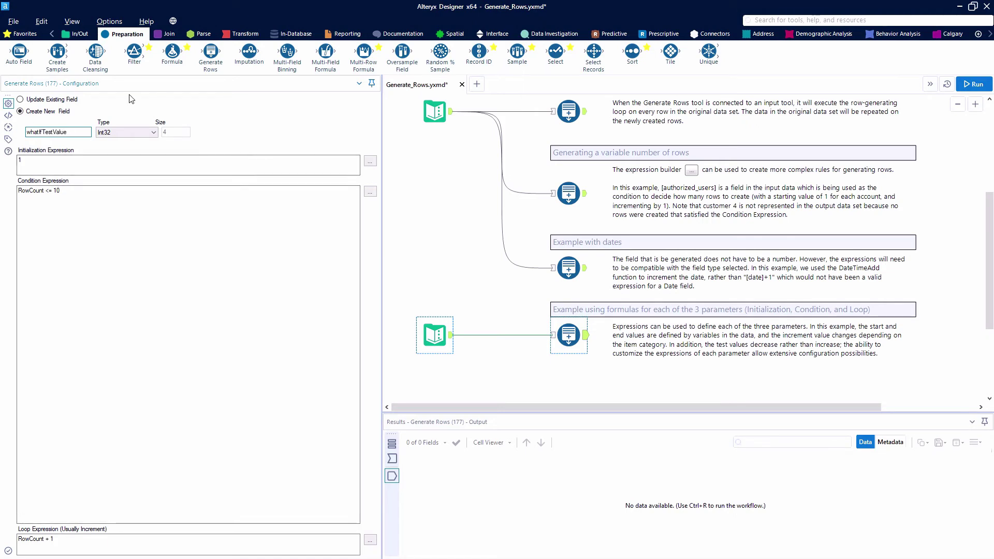
Replace the initialization expression with the existing field [maxValue] using the expression builder.
key("Tab")
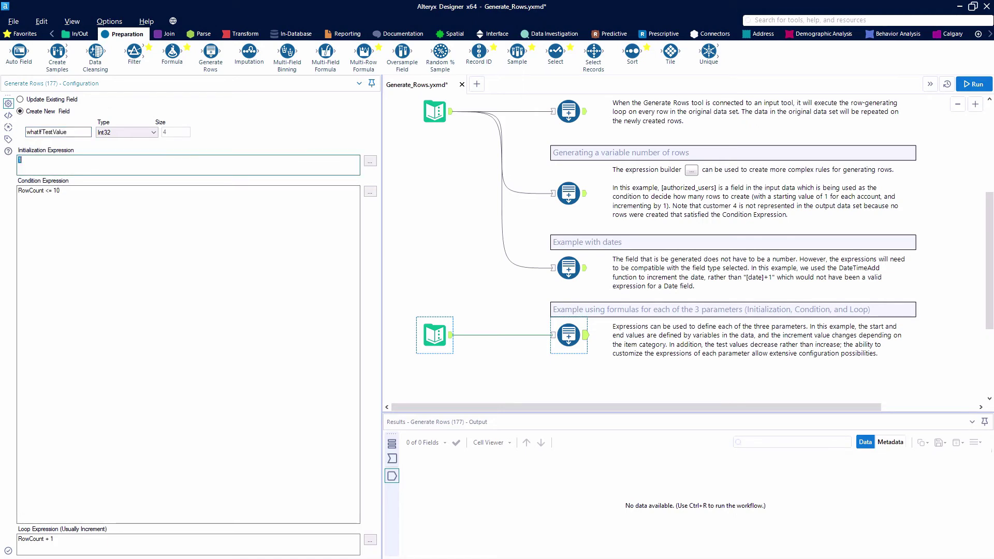
left_click(369, 161)
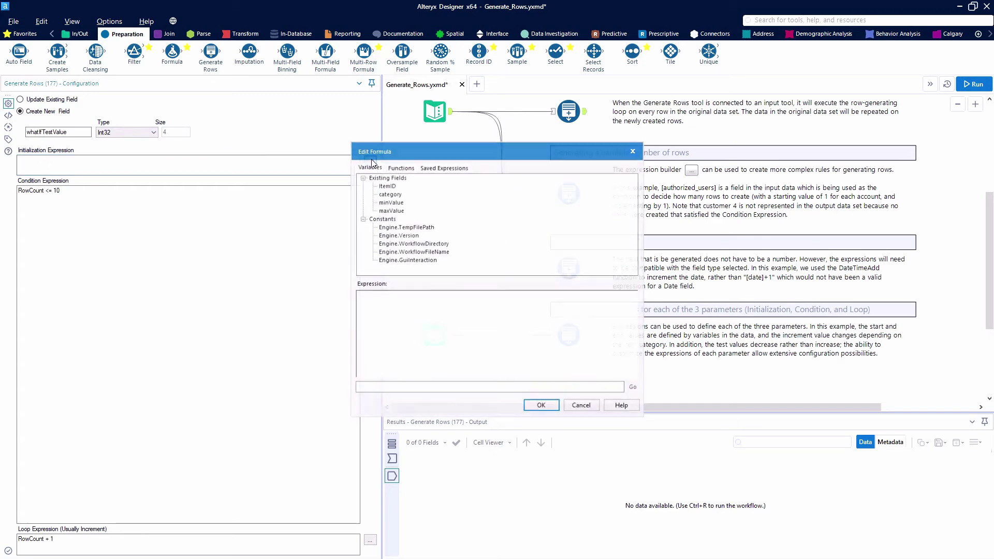
left_click(398, 211)
double_click(398, 211)
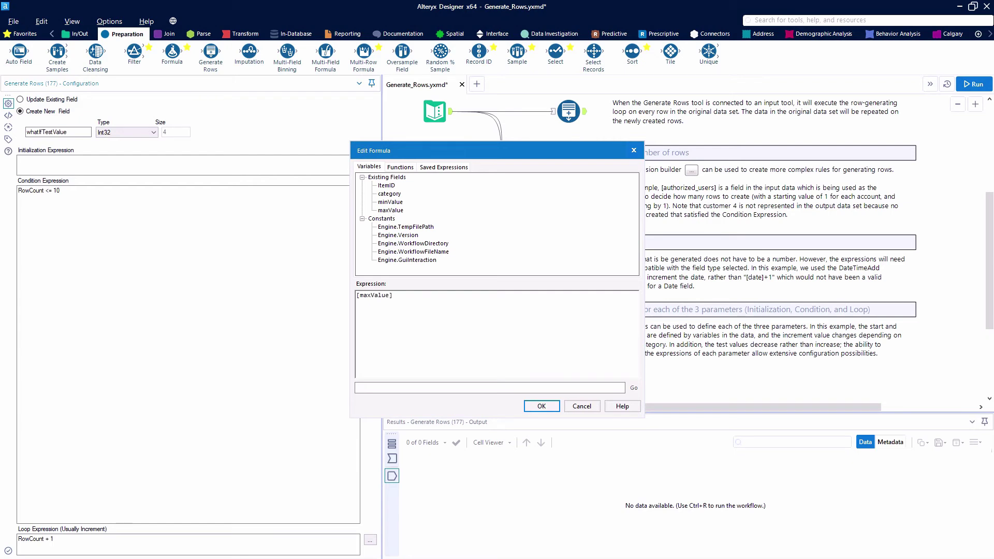
left_click(541, 406)
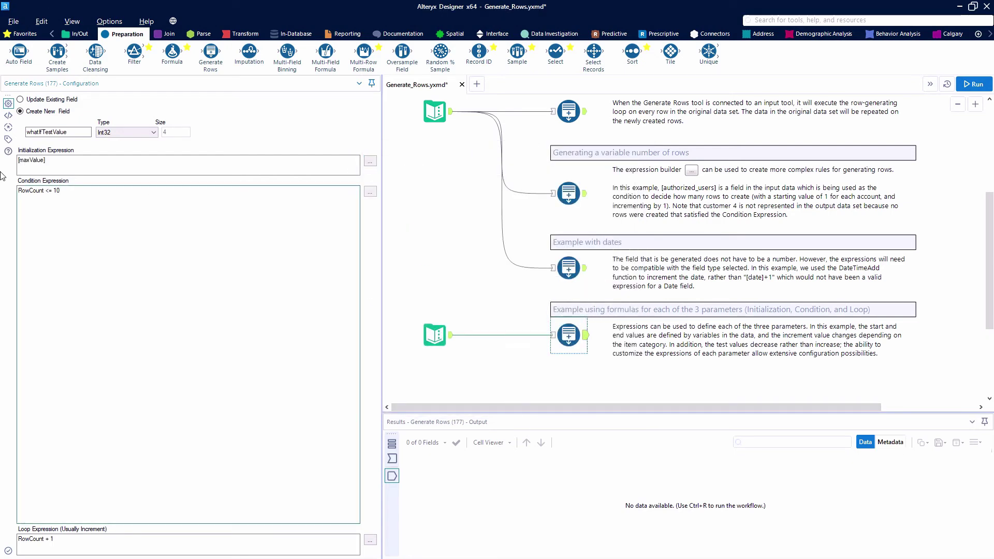
Replace the condition expression with [whatIfTestValue]>=[minValue], picking both fields in the expression builder.
key("ctrl+a")
key("Delete")
left_click(370, 191)
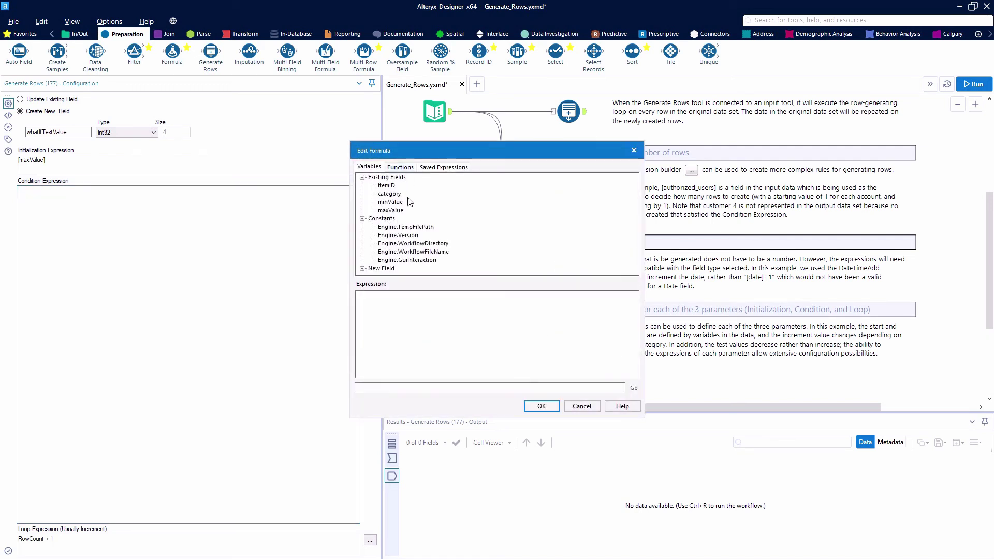
left_click(363, 268)
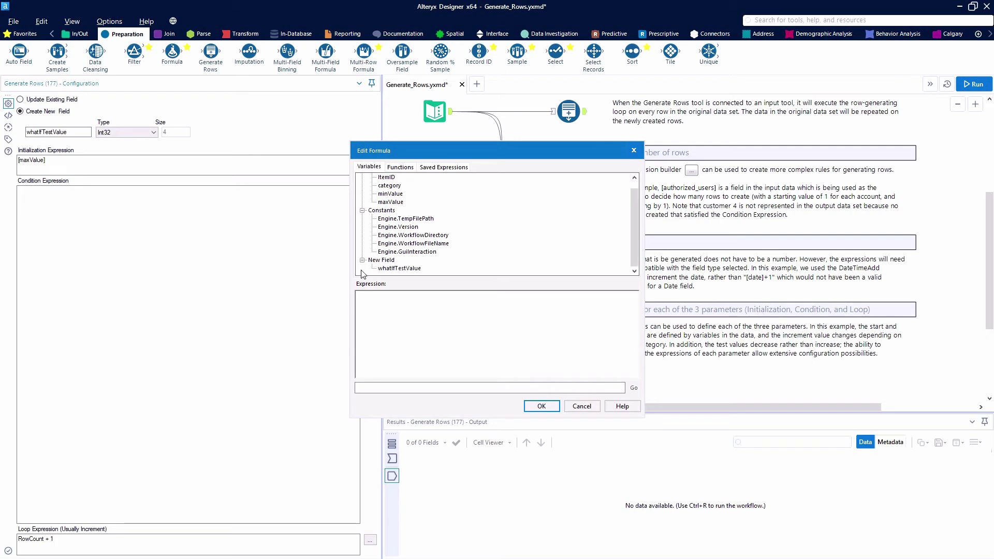
double_click(399, 268)
type(">")
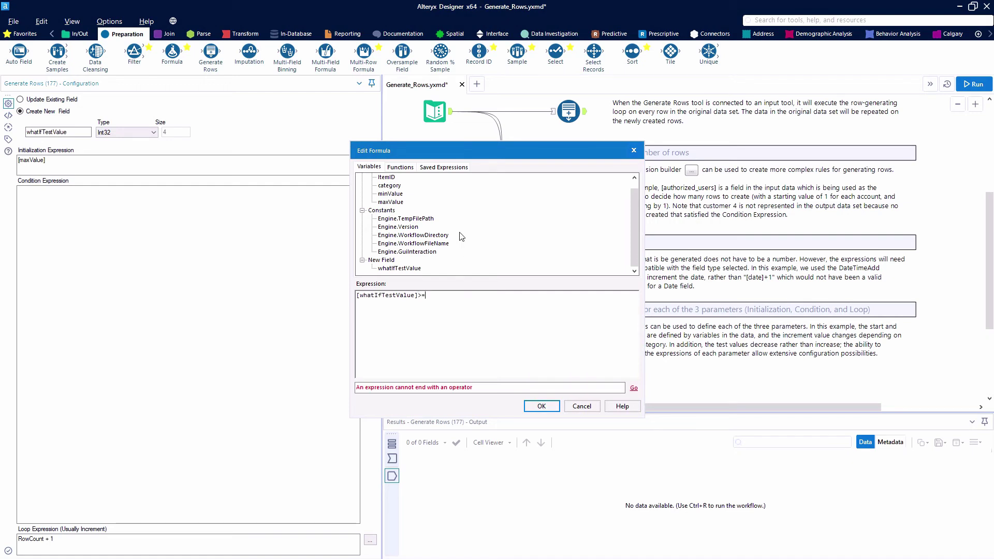
type("=")
double_click(390, 194)
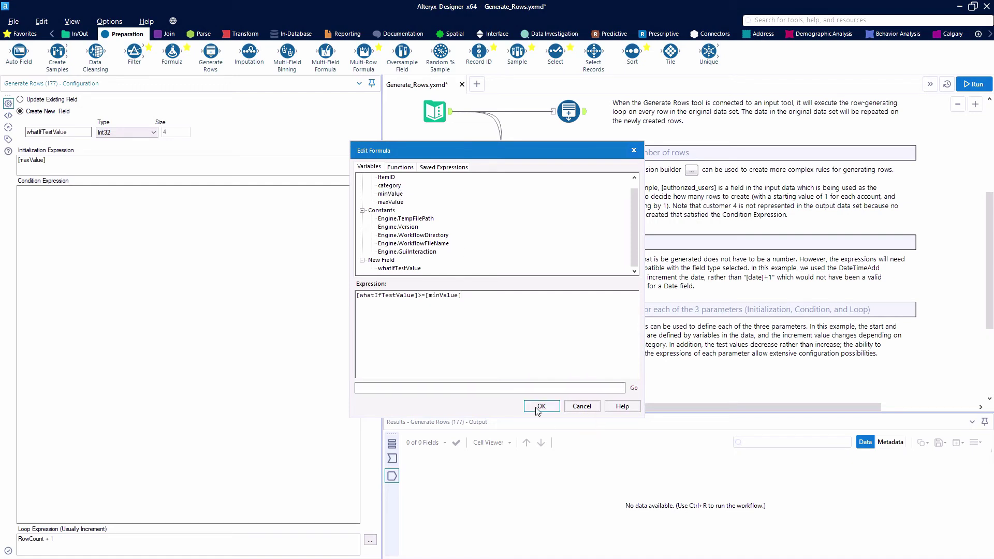
left_click(540, 406)
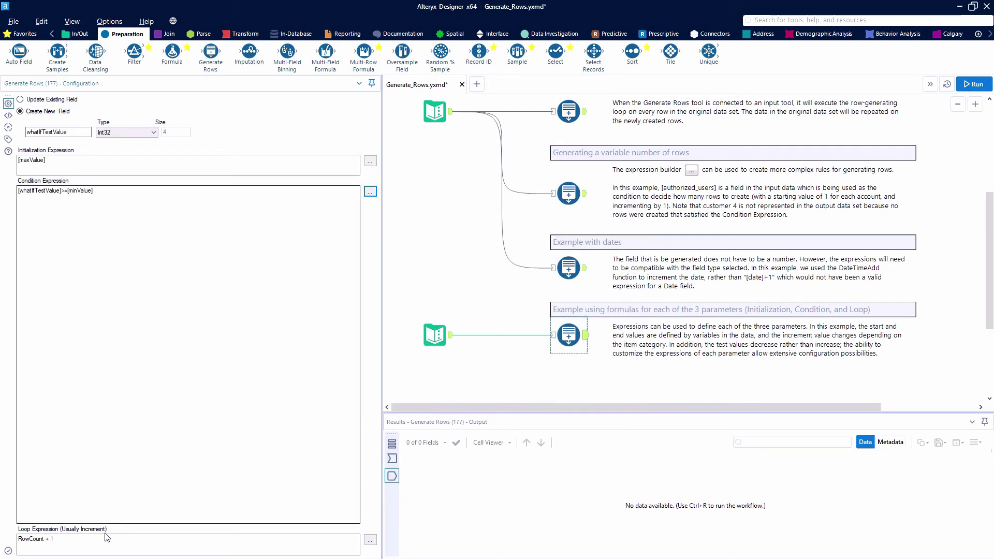
Clear the loop expression and insert the conditional template IF c THEN t ELSE f ENDIF in the expression builder.
left_click_drag(108, 538, 5, 534)
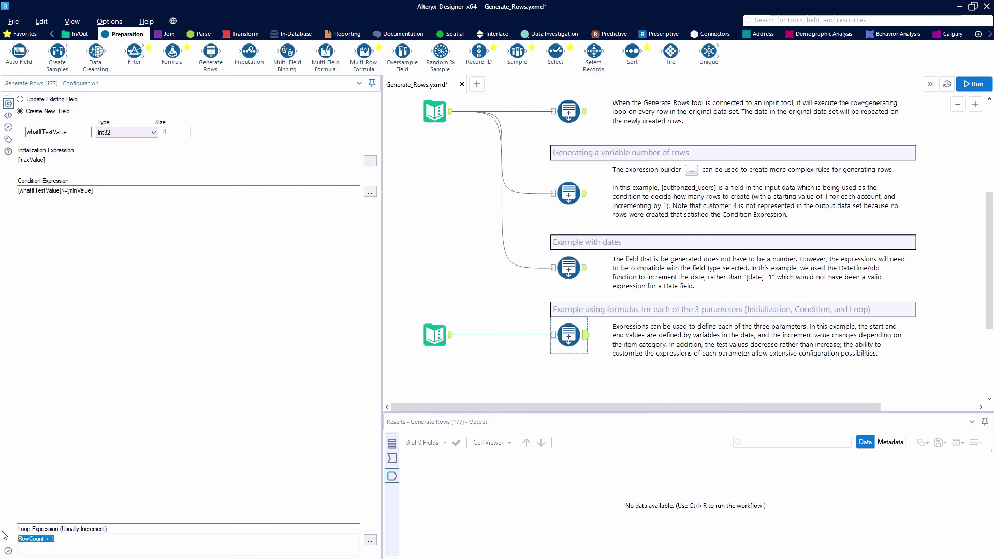
key("Delete")
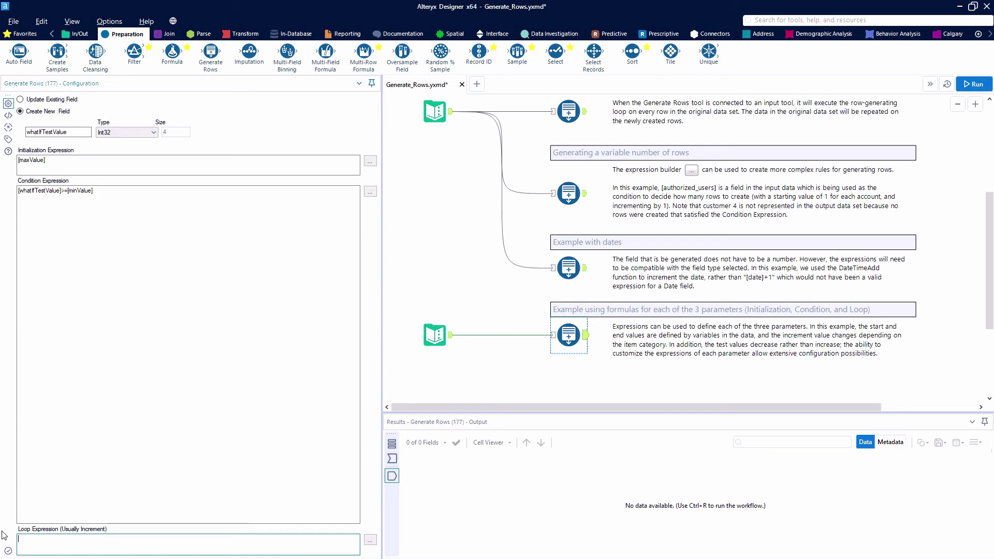
left_click(370, 541)
left_click(400, 166)
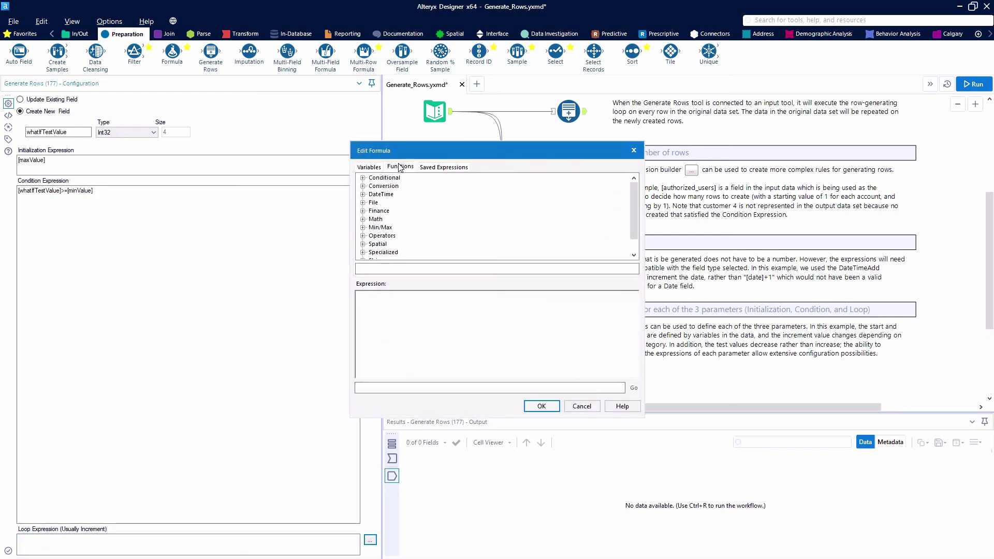
left_click(364, 178)
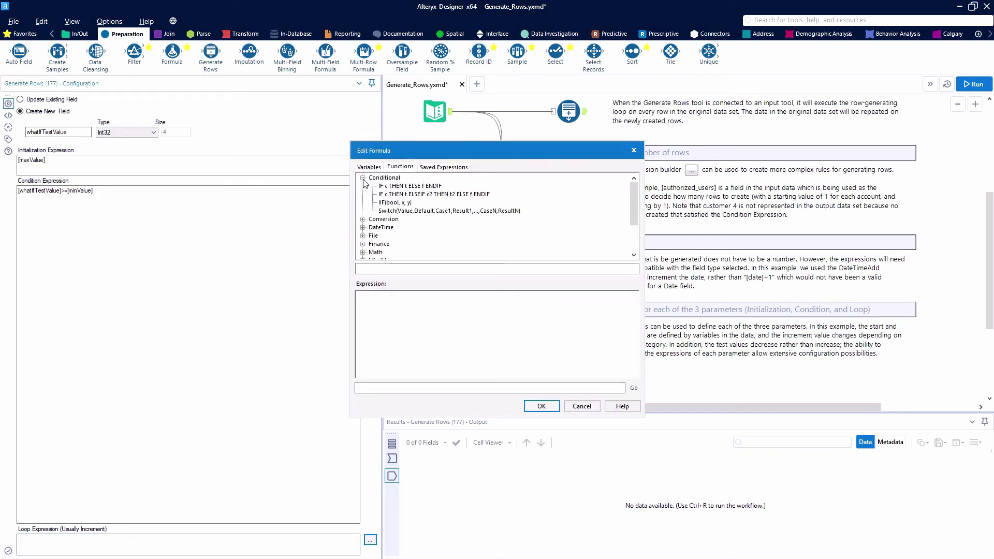
double_click(414, 187)
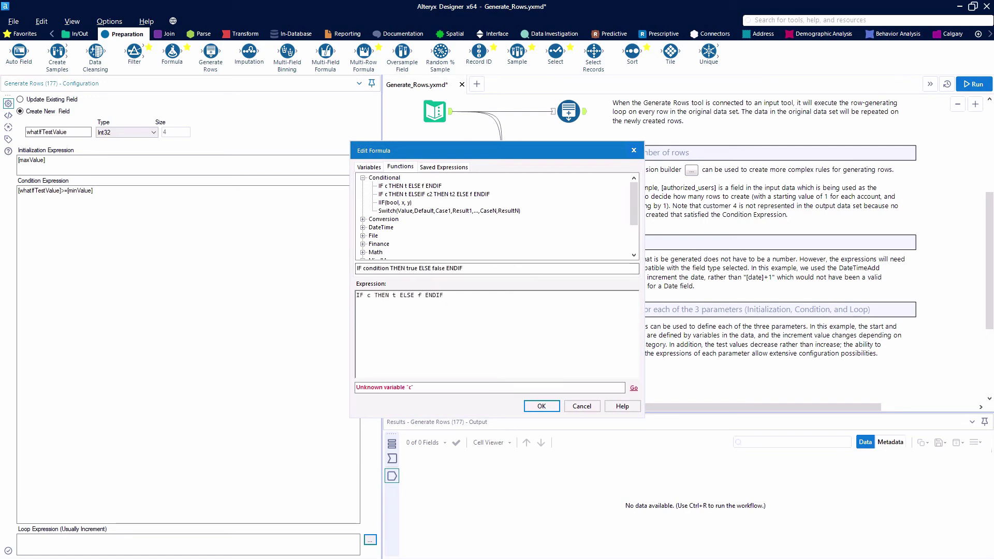
Break the conditional template so that IF, THEN, ELSE and ENDIF each start on their own line.
left_click(368, 295)
key("Return")
left_click(381, 302)
key("Return")
left_click(389, 309)
key("Return")
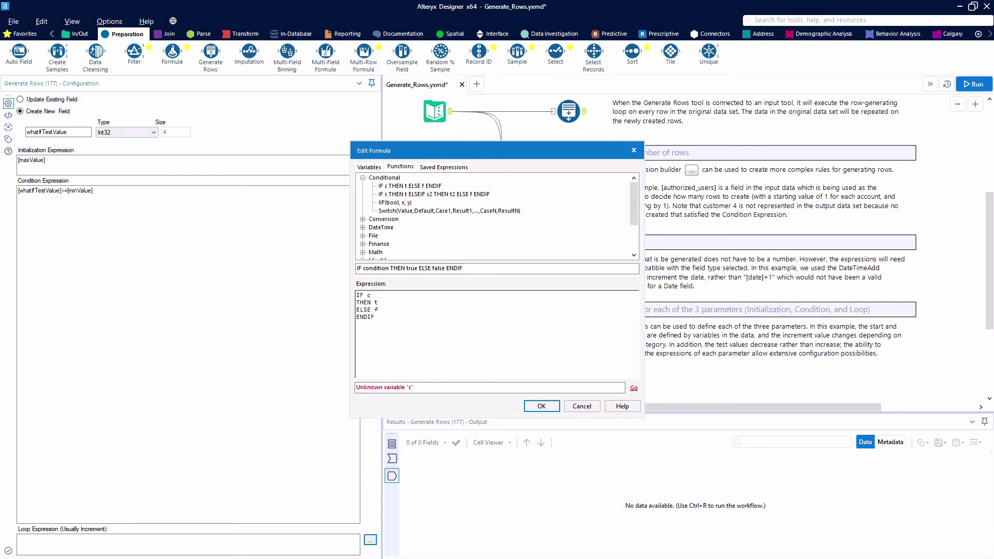
Replace the placeholder condition c after IF with [category]="A", picking the category field in the expression builder.
key("BackSpace")
left_click(369, 167)
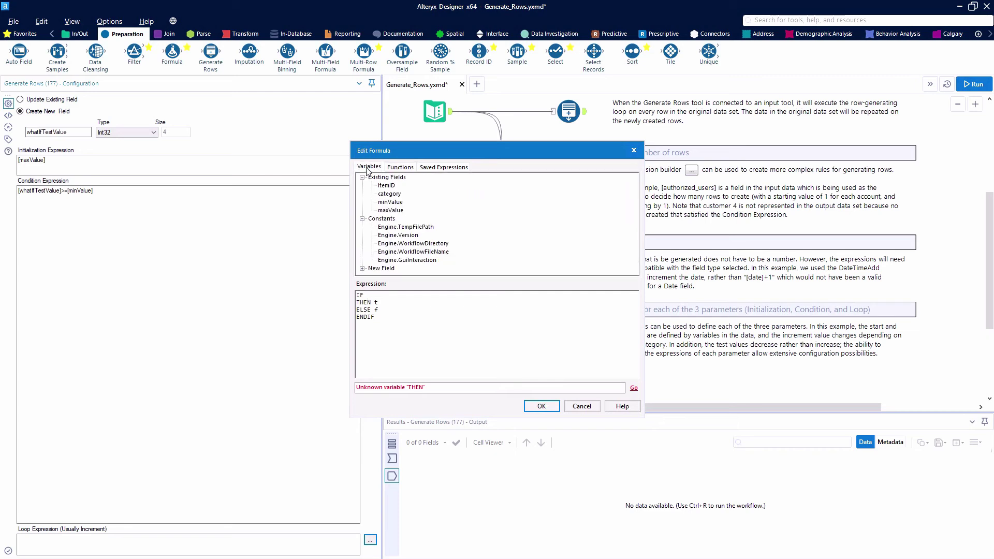
left_click(394, 194)
double_click(393, 194)
type("=\"A\"")
left_click(414, 295)
Replace the placeholder t after THEN with [whatIfTestValue]-10, picking the new field from the variables.
left_click(378, 302)
key("BackSpace")
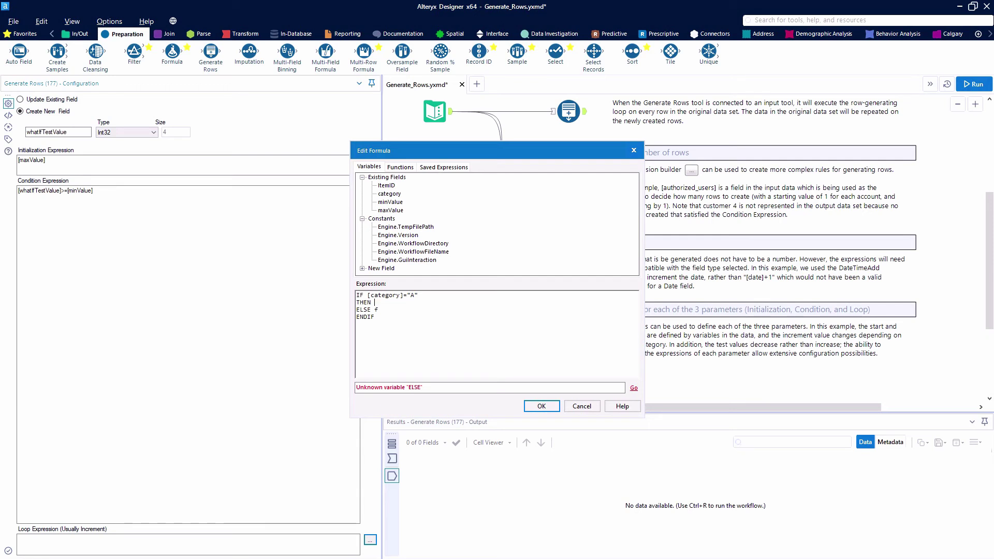
left_click(362, 268)
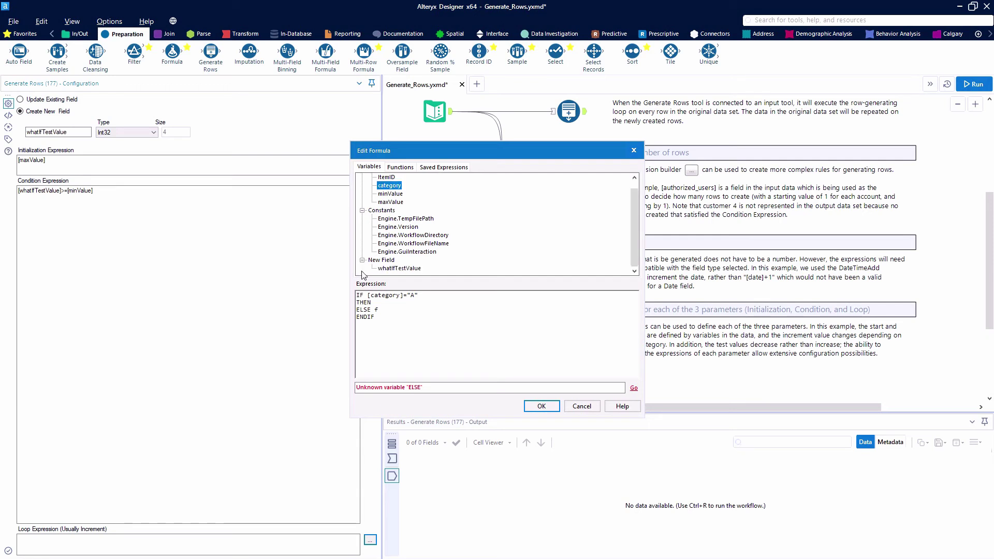
double_click(408, 268)
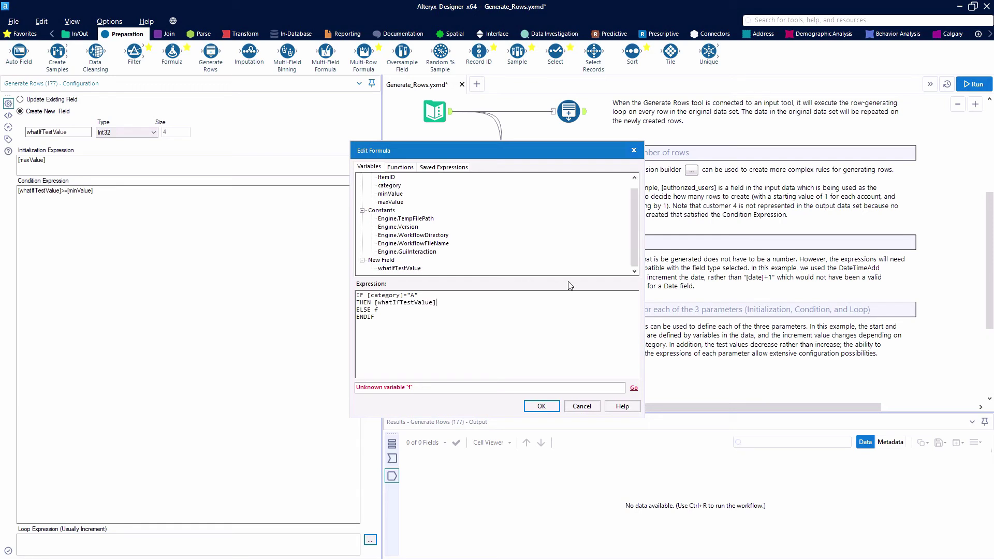
type("-10")
Turn the ELSE f line into an ELSEif branch that tests [category]="B".
key("BackSpace")
key("BackSpace")
type("if ca")
key("BackSpace")
key("BackSpace")
scroll(388, 205, "up", 1)
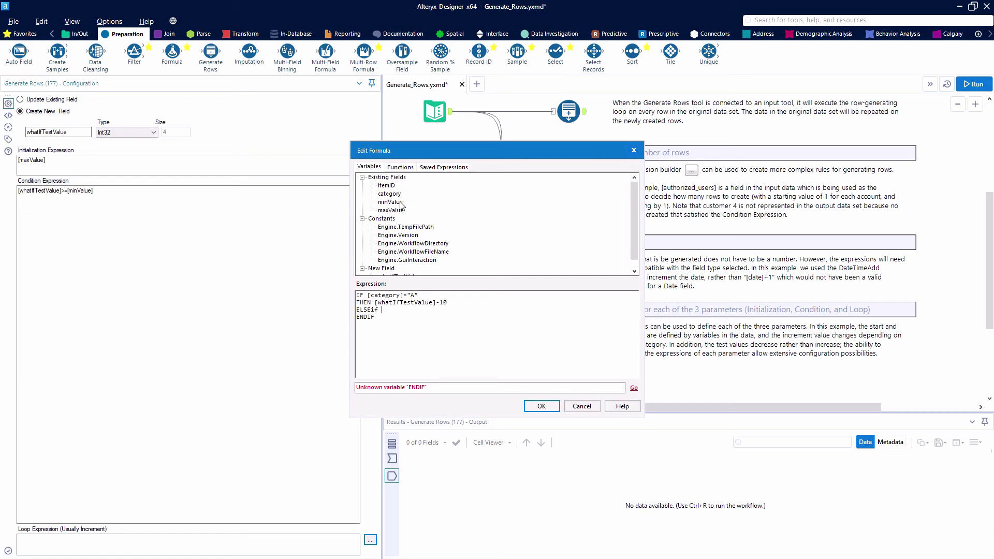
double_click(391, 195)
type("=\"B\"\"B")
key("End")
Add a line below the ELSEif condition reading then [whatIfTestValue]-1.
key("Return")
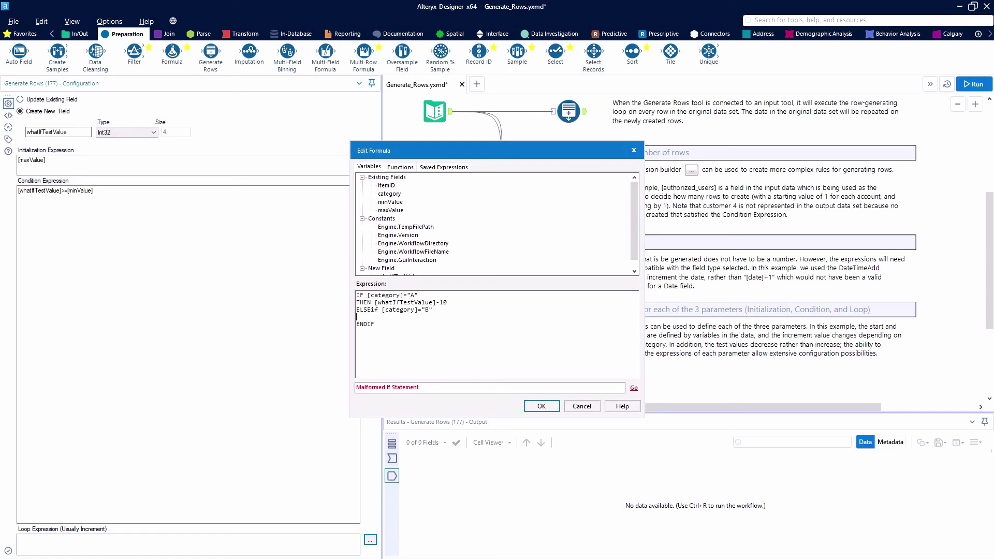
type("then")
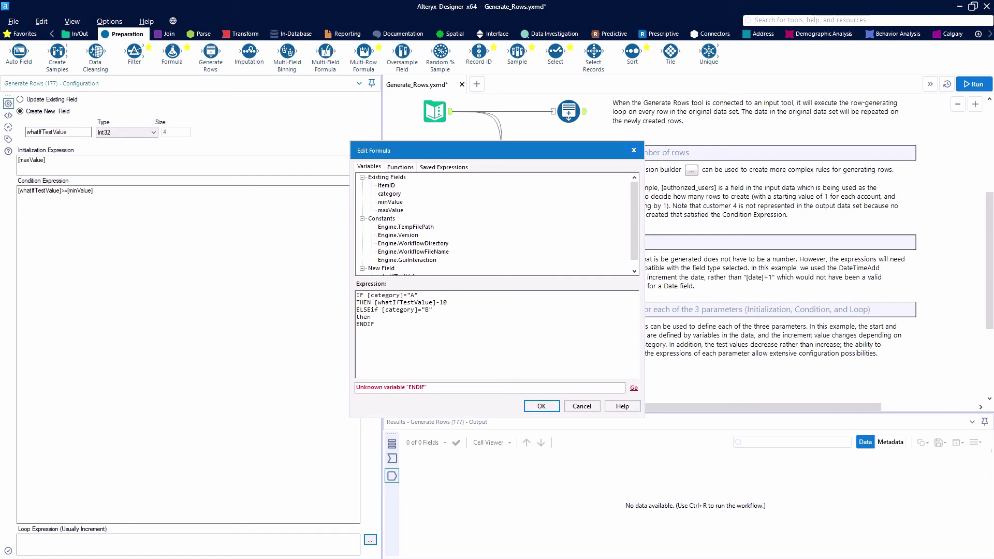
double_click(409, 277)
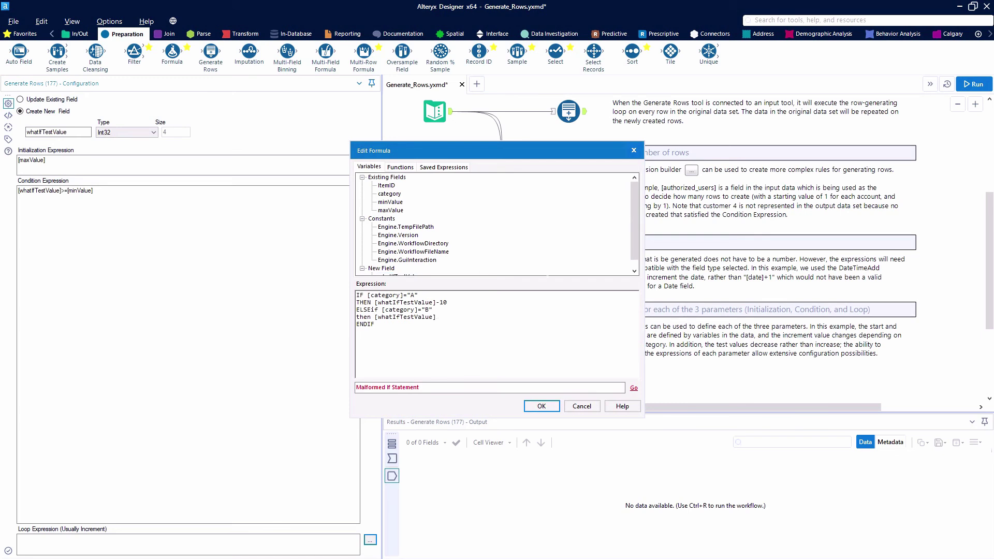
type("-1")
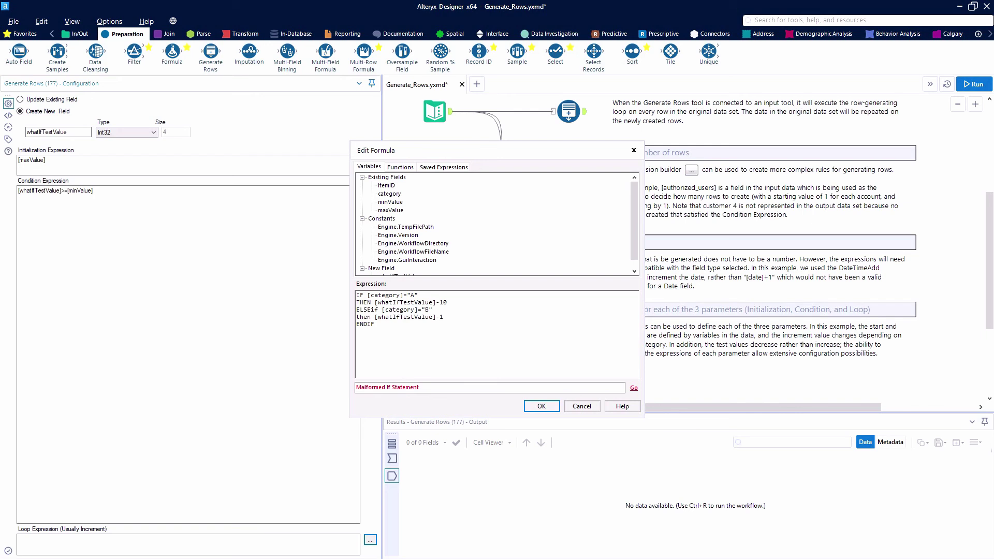
Add a final else [minValue]-1 line before ENDIF and accept the loop expression.
key("Return")
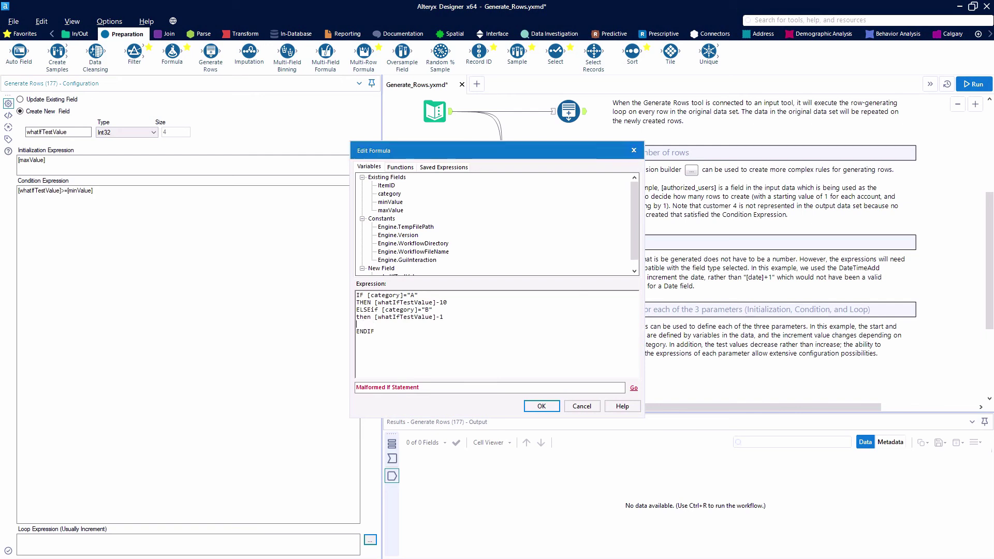
type("else")
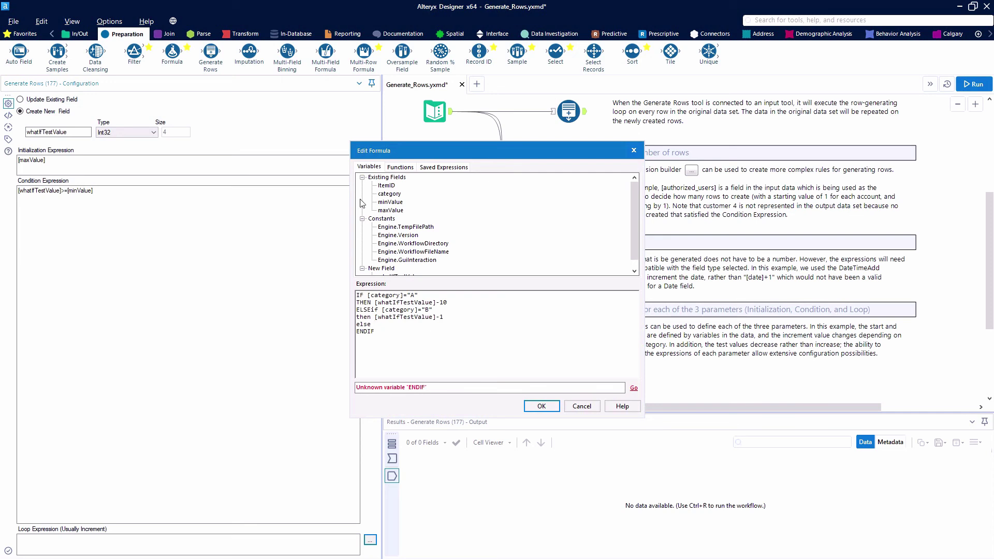
double_click(394, 202)
type("-1")
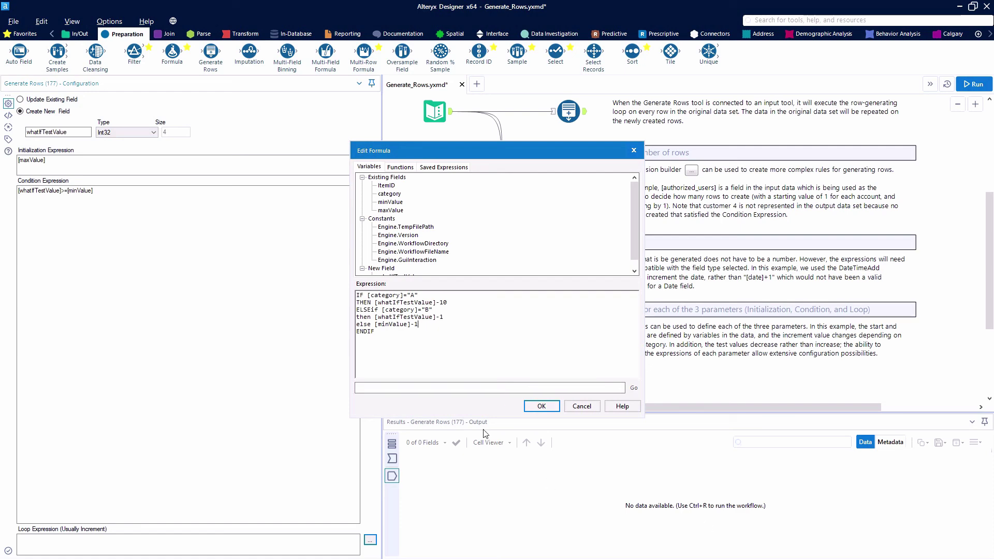
left_click(541, 405)
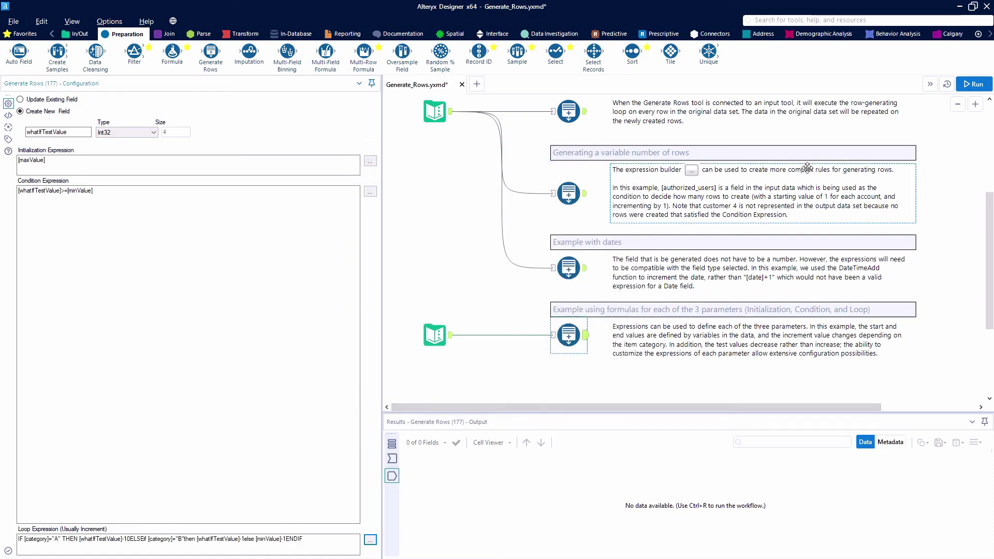
Run the workflow and examine the whatIfTestValue rows generated for each ItemID and category in the output.
left_click(973, 84)
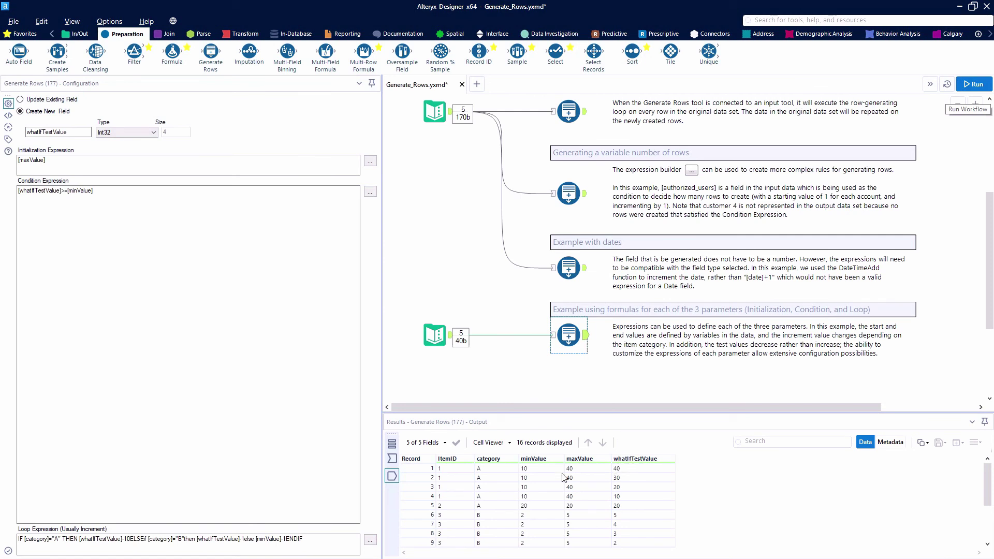
left_click(486, 468)
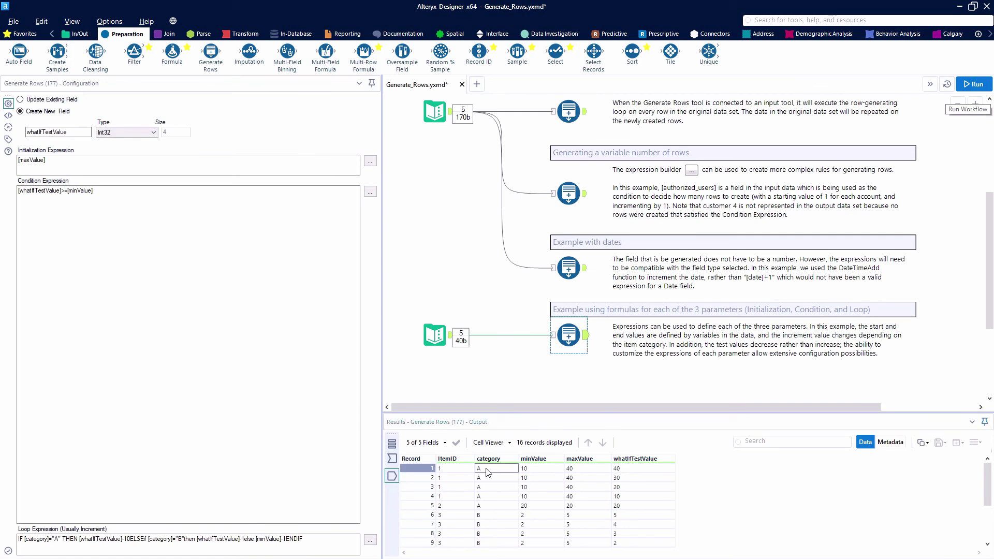
left_click(644, 468)
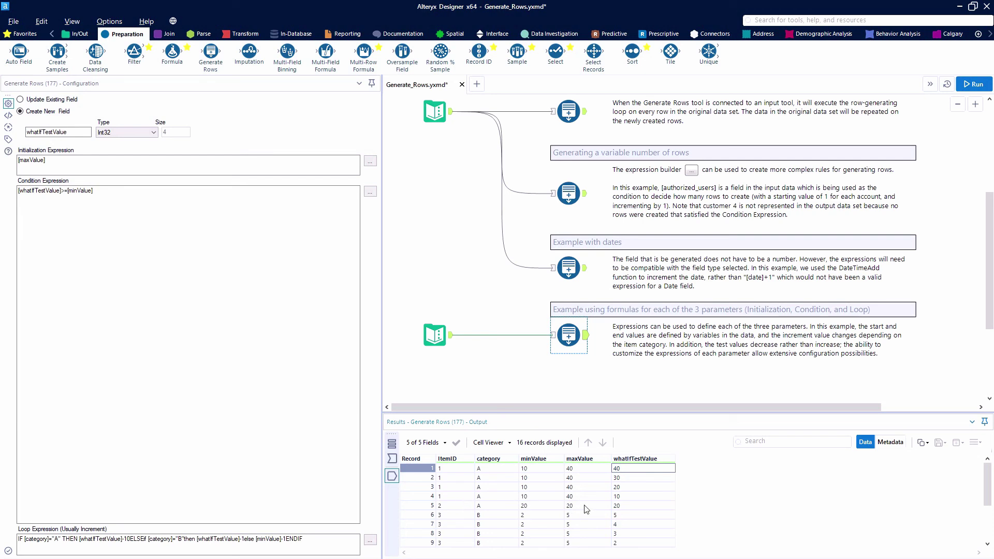
left_click(625, 506)
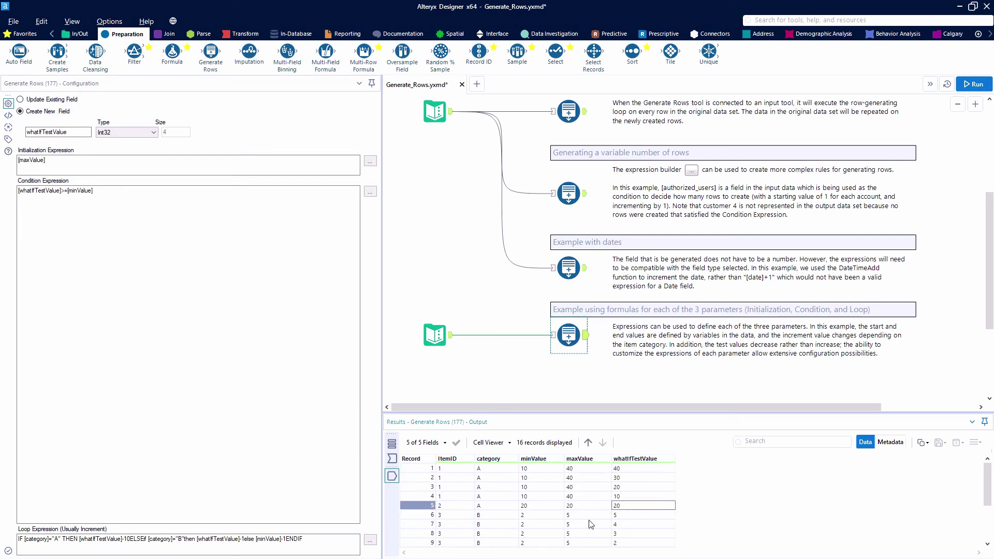
scroll(588, 523, "down", 2)
left_click(459, 482)
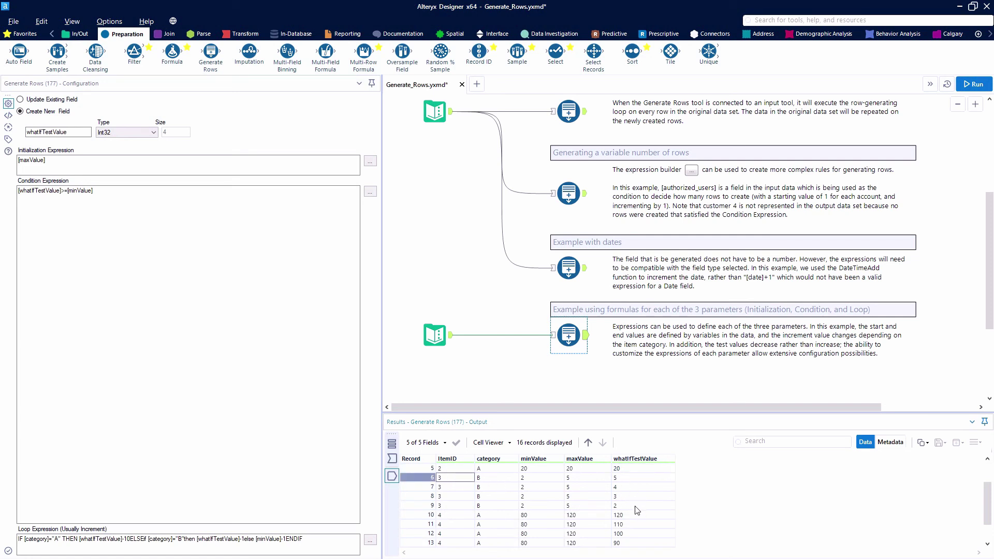
scroll(613, 524, "down", 2)
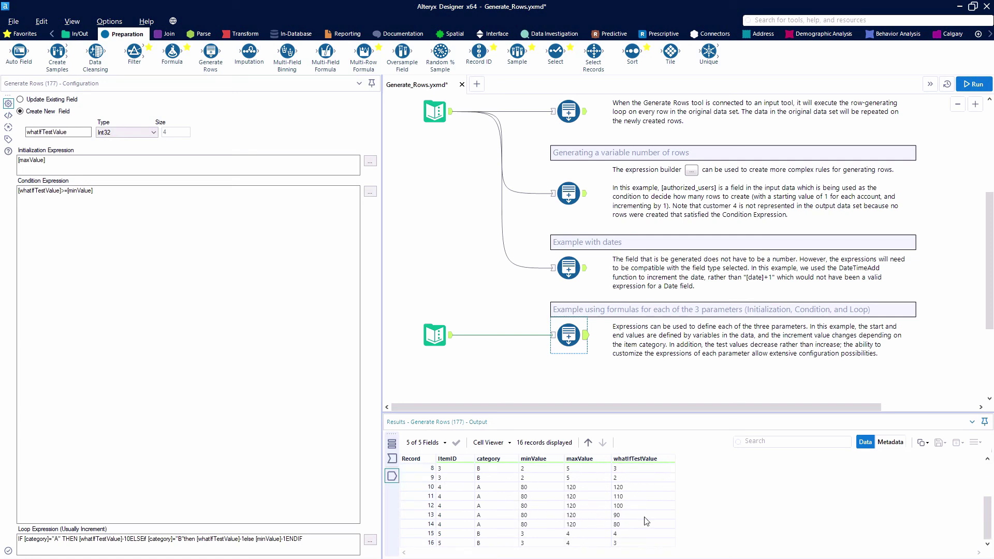